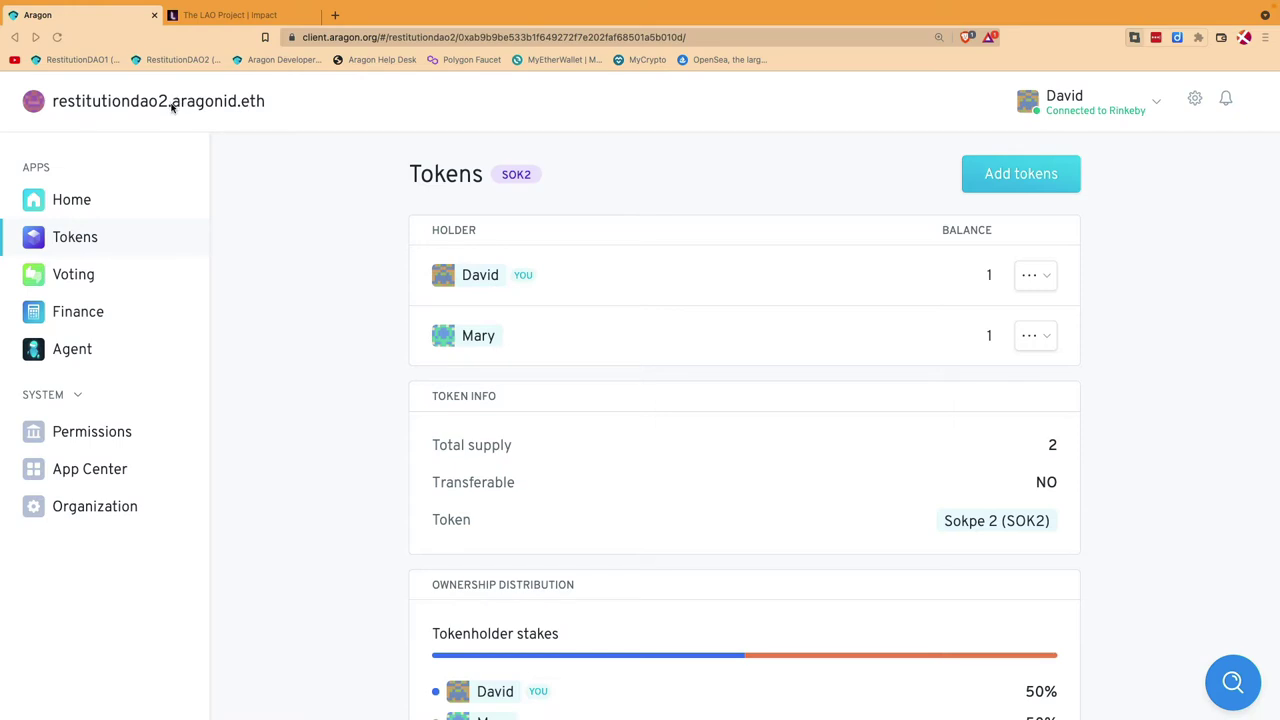
Step: Switch to Aragon Client and open the Add tokens form
key("super+Tab")
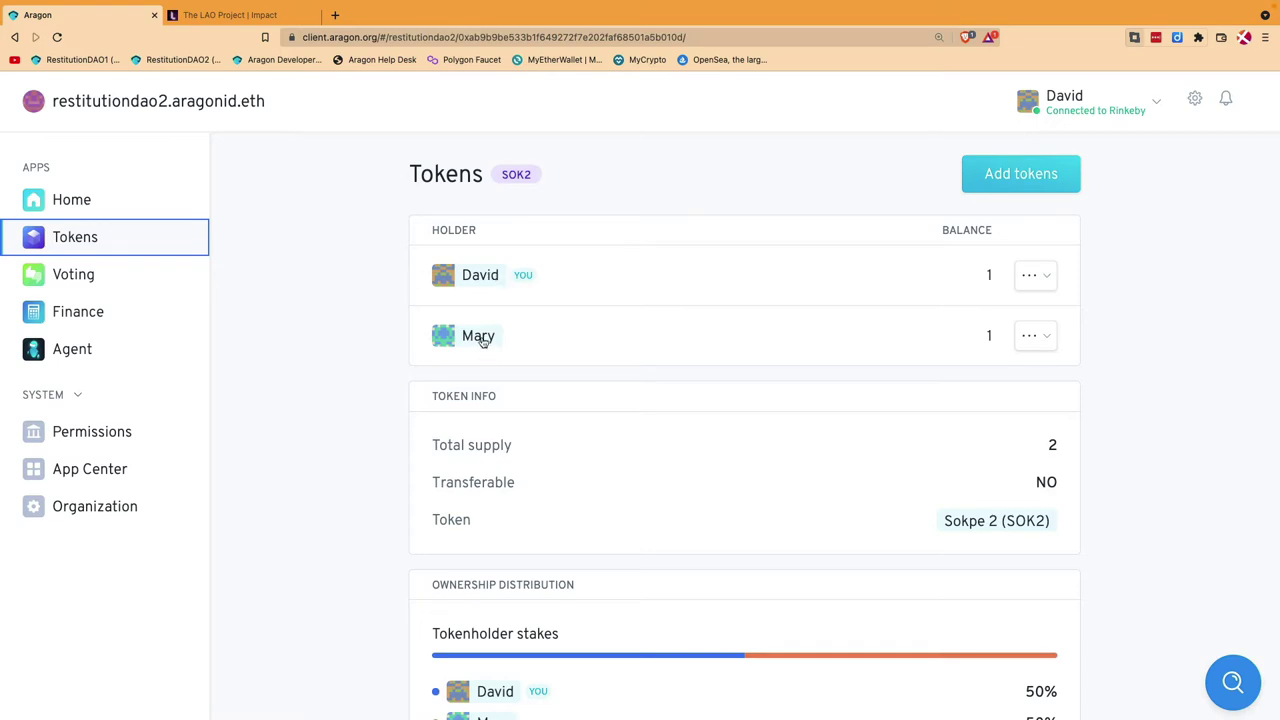
mouse_move(484, 338)
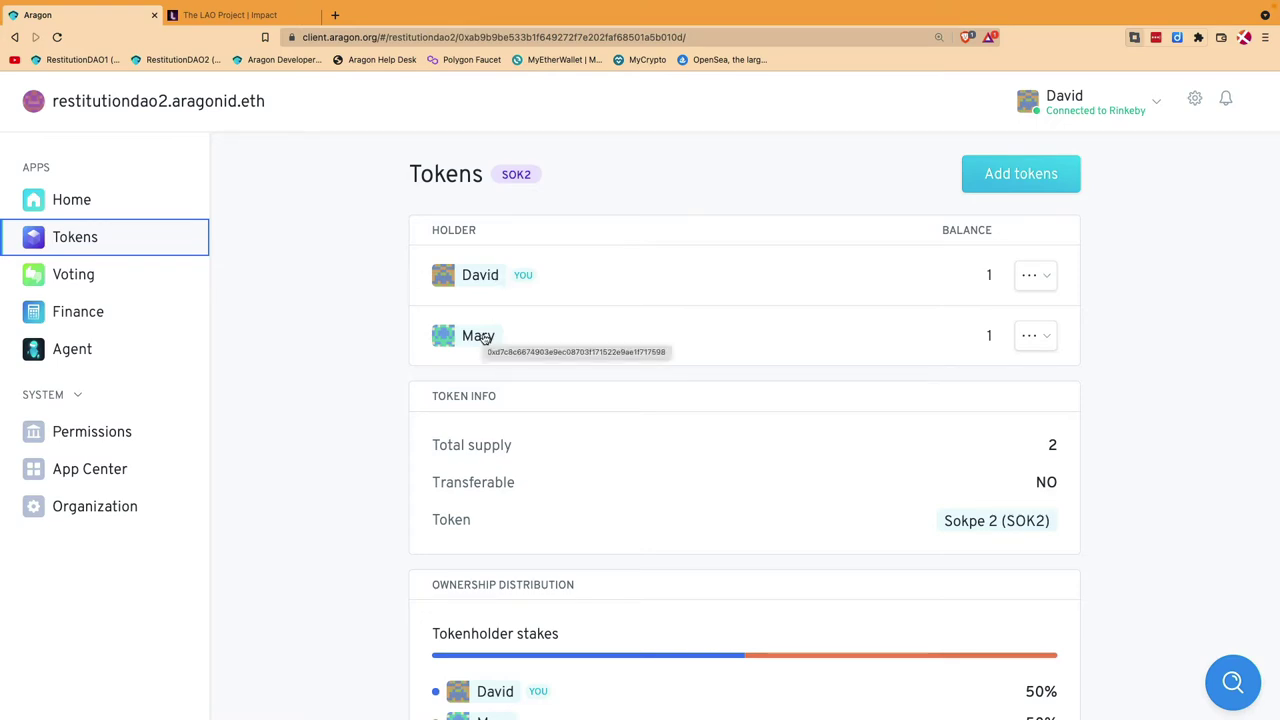
left_click(342, 348)
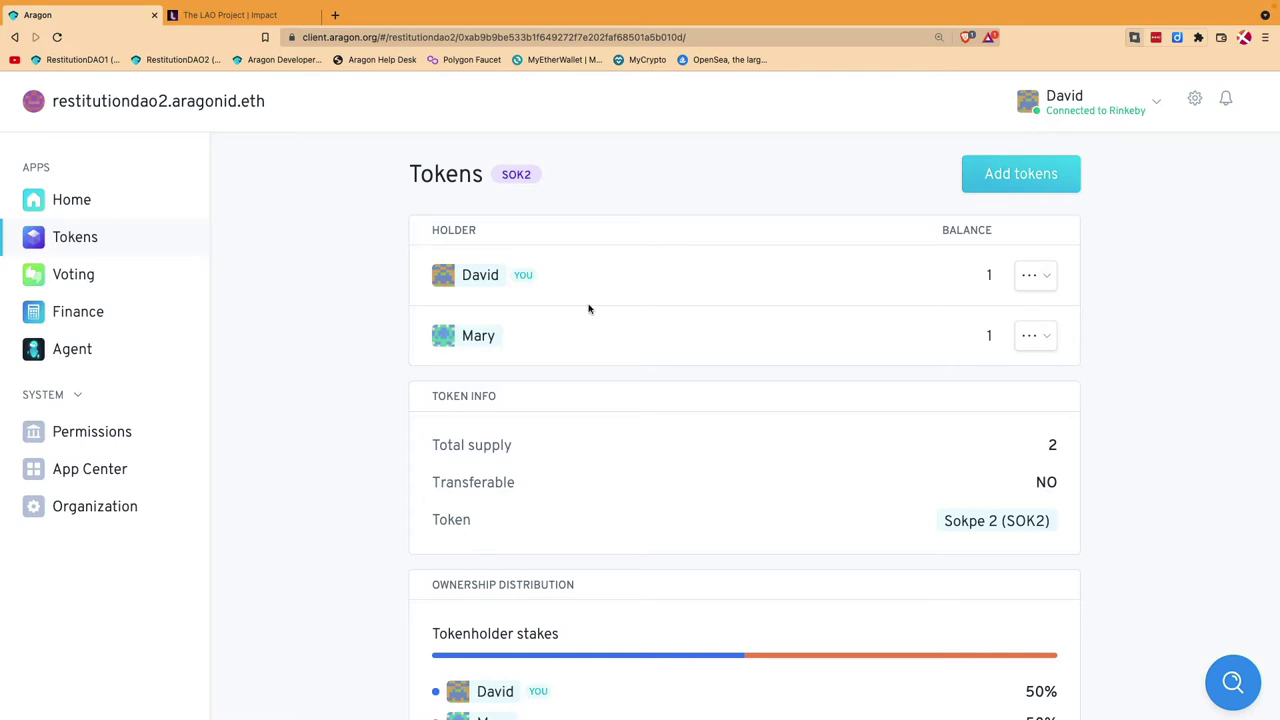
left_click(1027, 175)
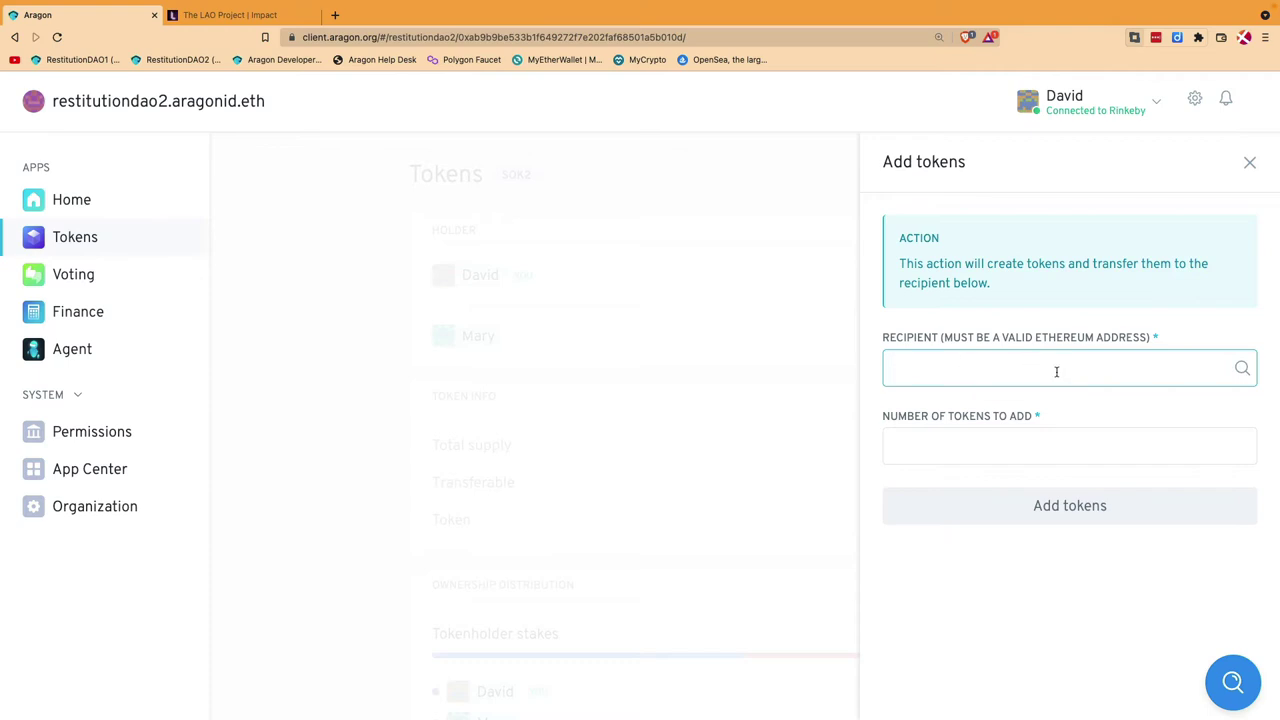
Step: Set the number of tokens to add to 1, after briefly trying 2
left_click(1040, 449)
type("1")
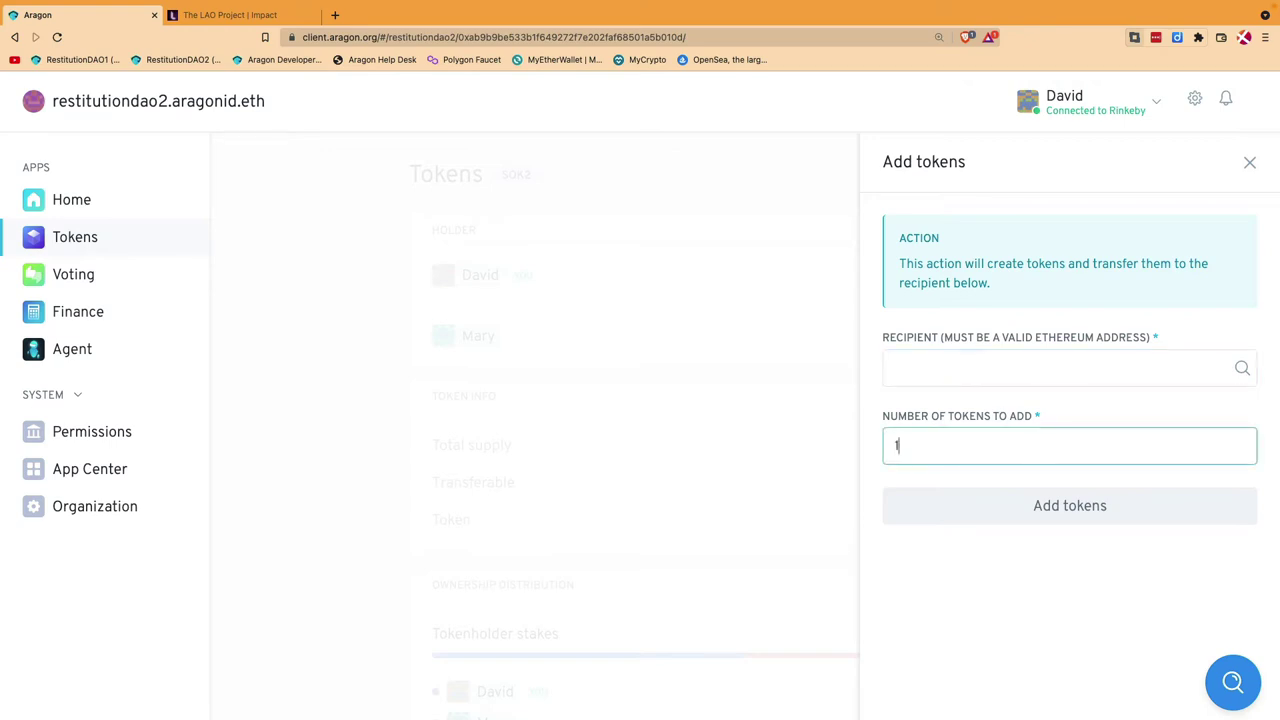
key("BackSpace")
type("2")
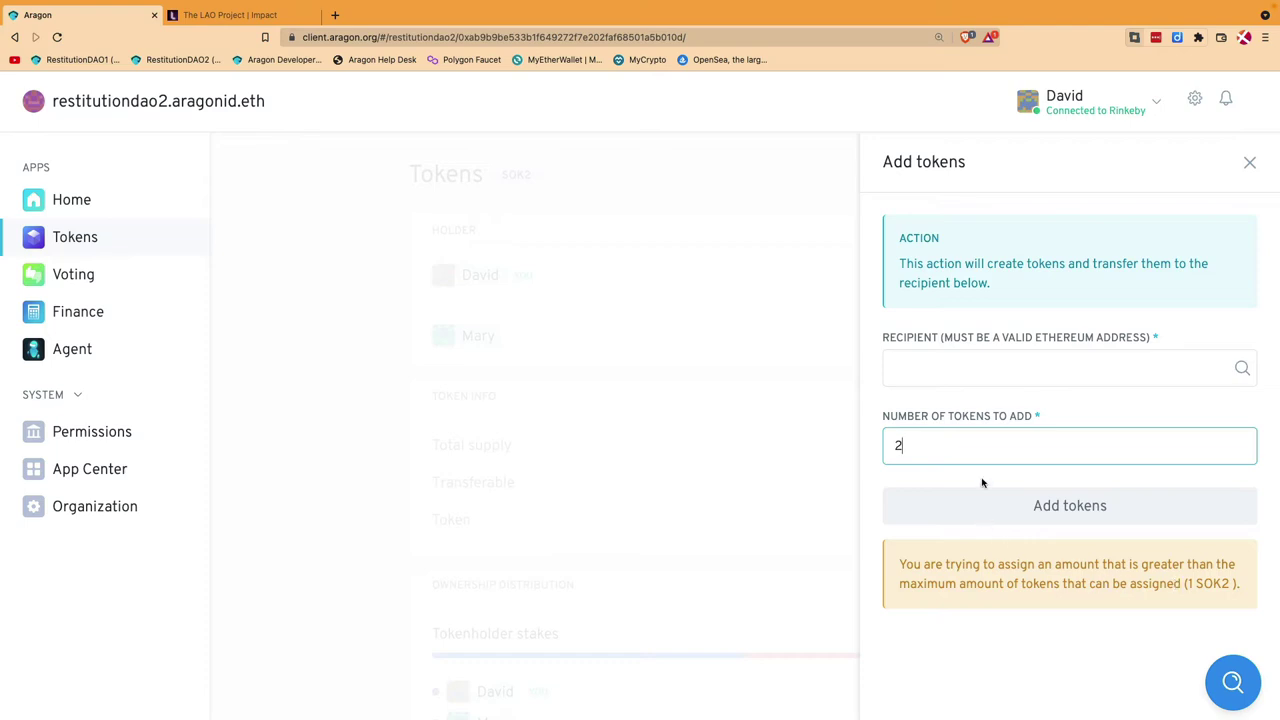
key("BackSpace")
type("1")
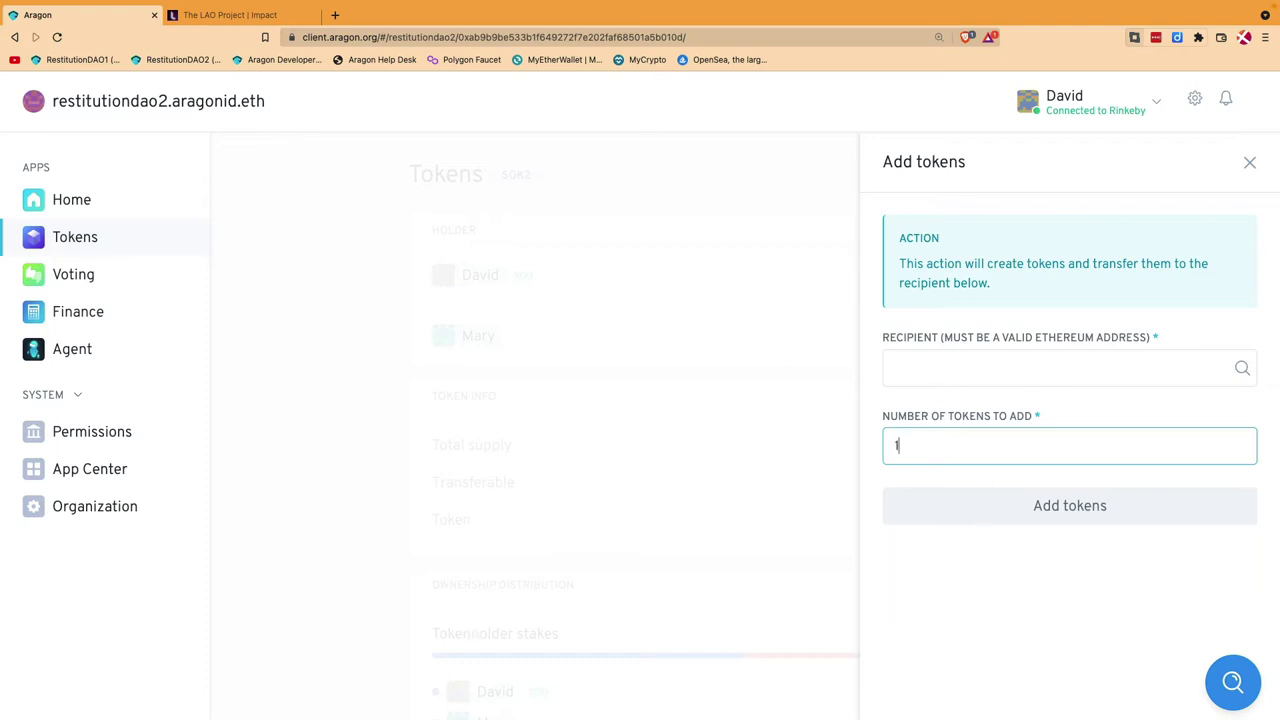
key("alt+slash")
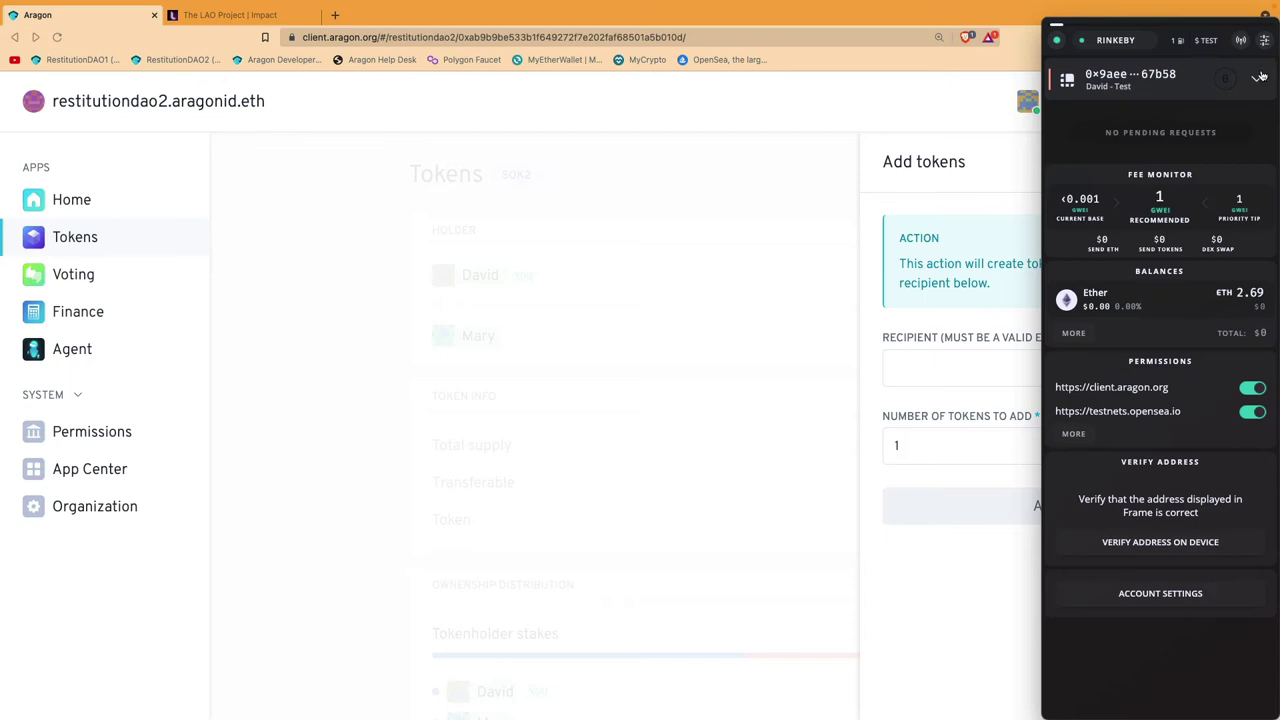
Step: Copy the last test account's address from Frame's accounts list
left_click(1260, 77)
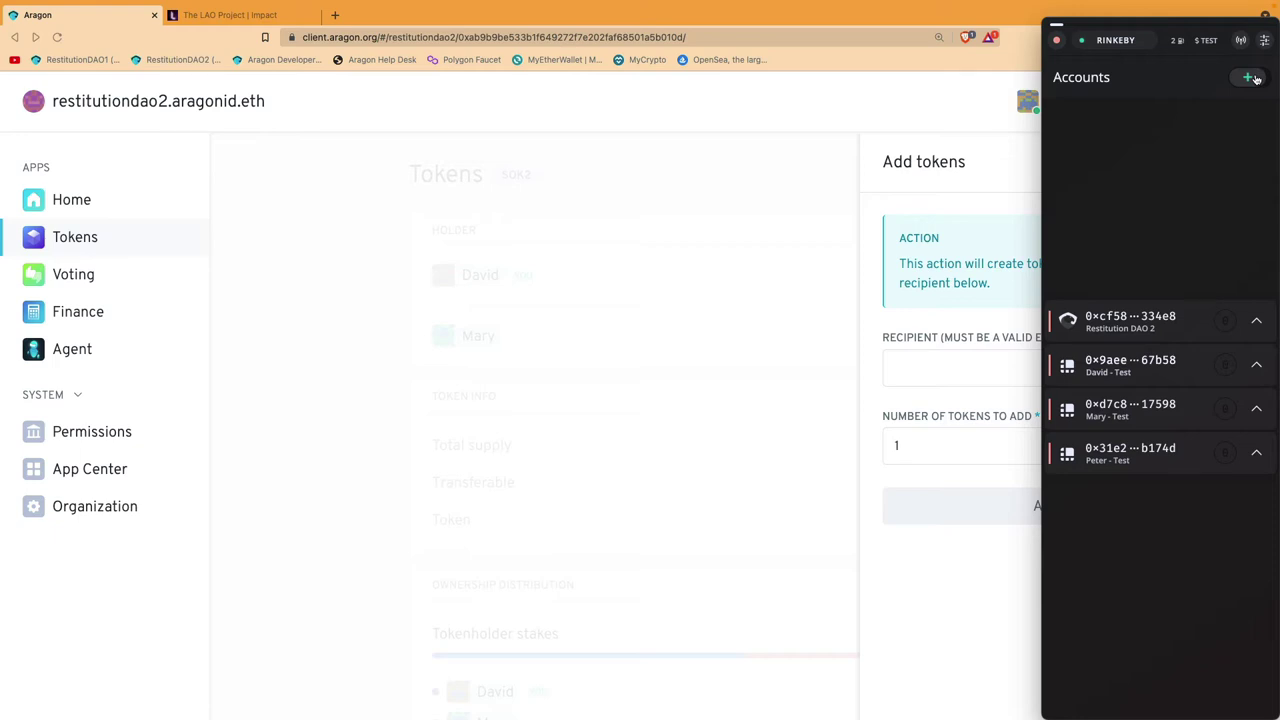
left_click(1250, 78)
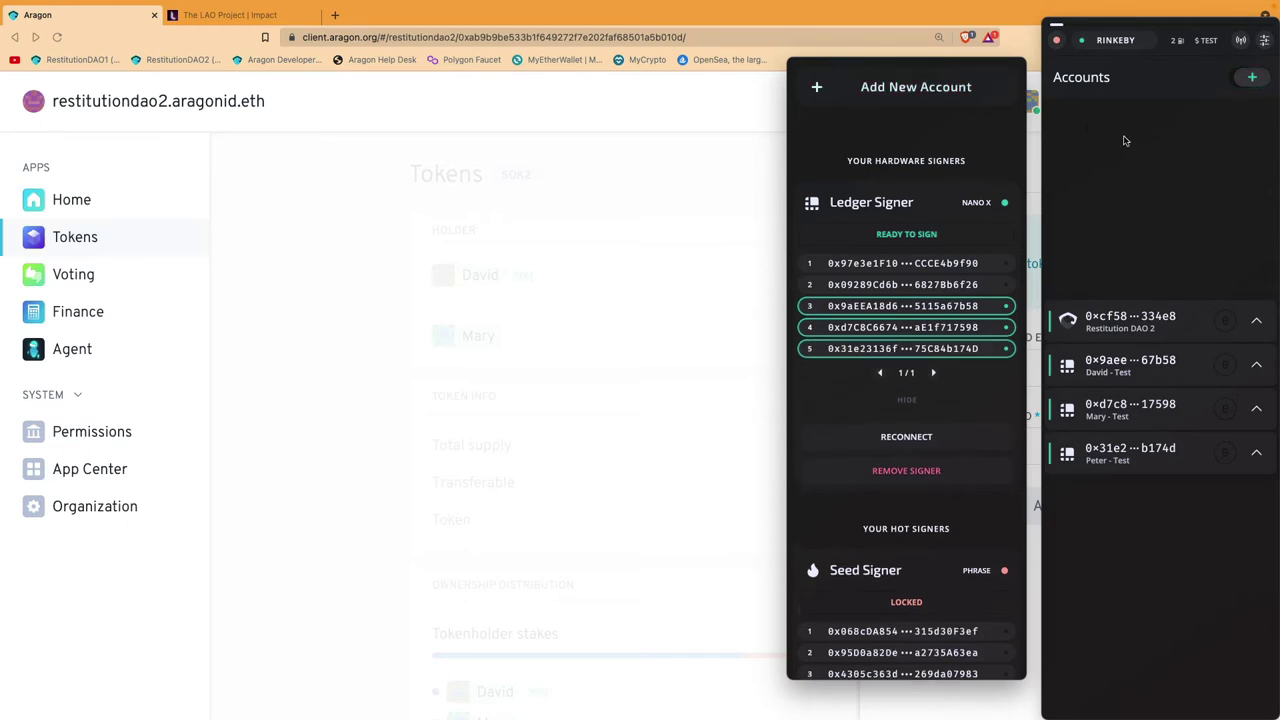
left_click(1268, 80)
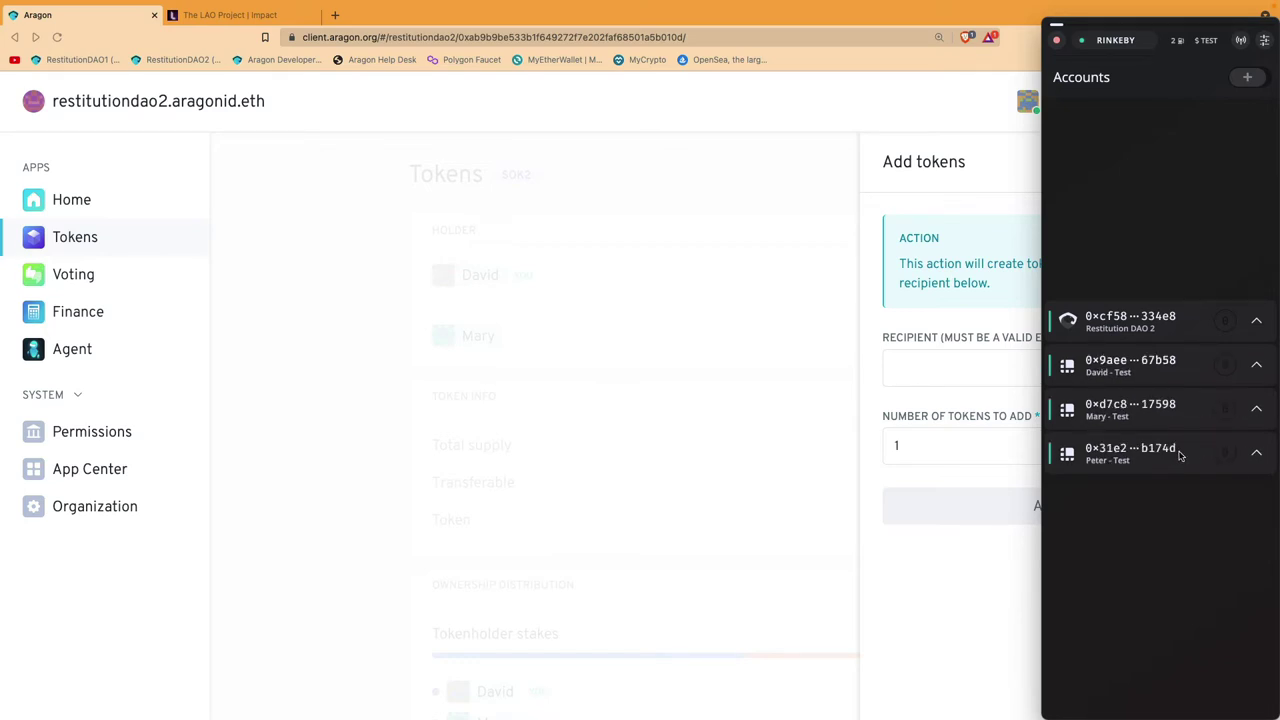
left_click(1128, 454)
Step: Mint 1 SOK2 to the pasted test account address and sign the vote-creating transaction in Frame
left_click(955, 232)
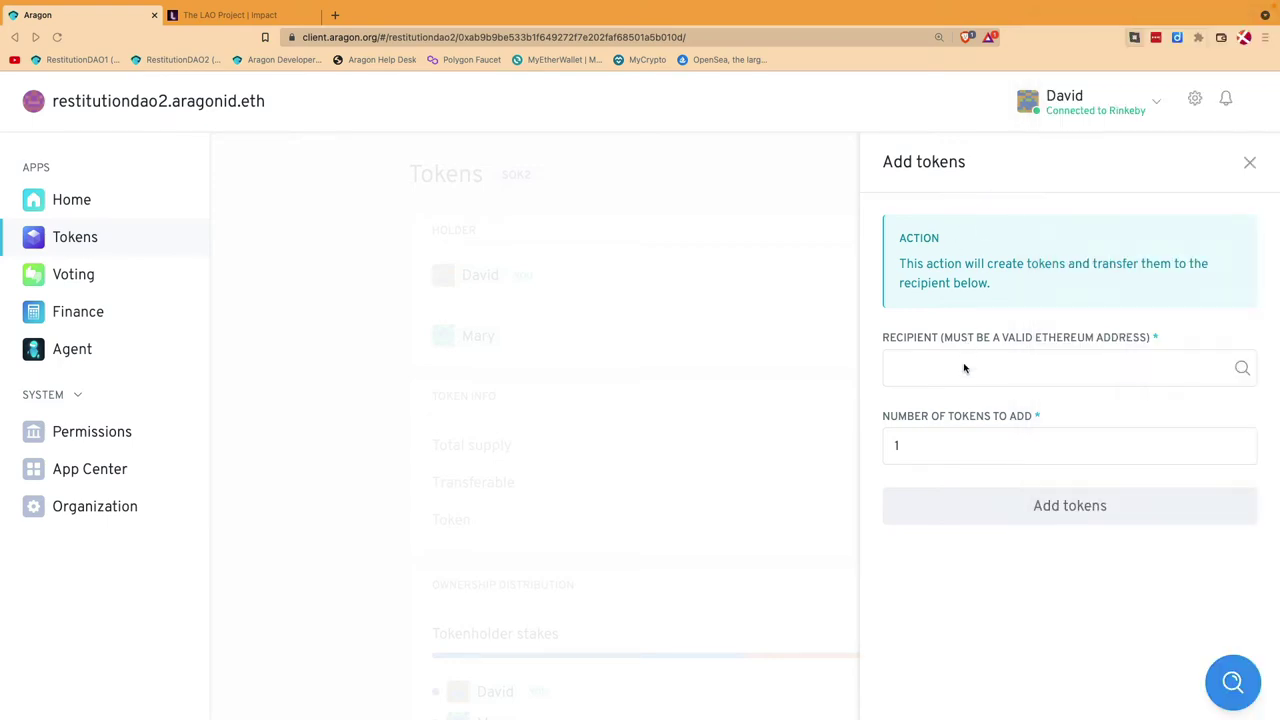
left_click(922, 366)
key("super+v")
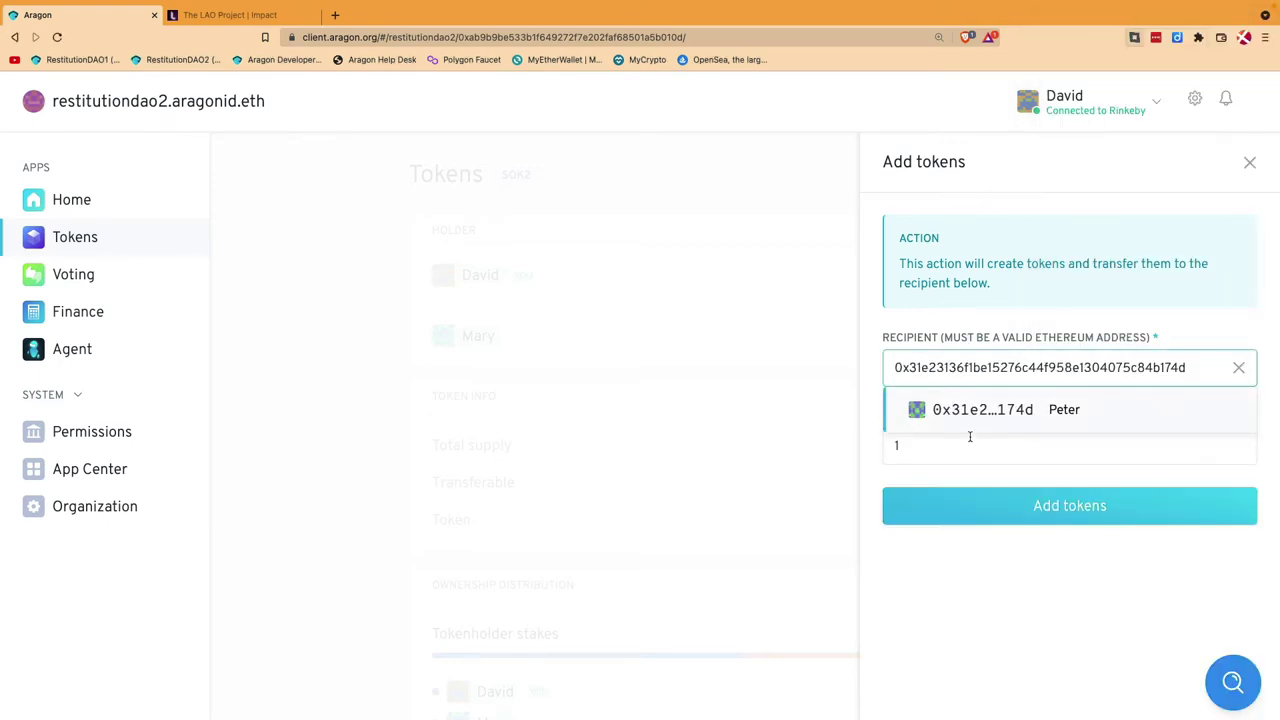
left_click(1065, 410)
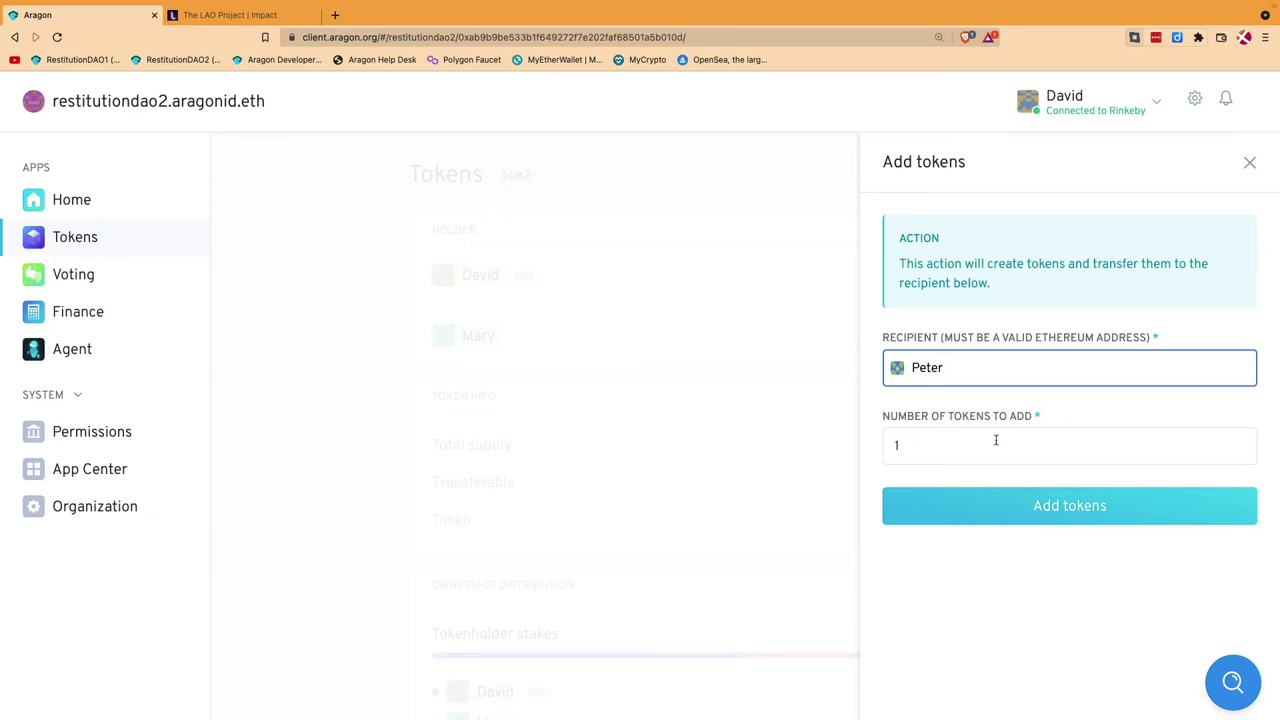
left_click(1091, 605)
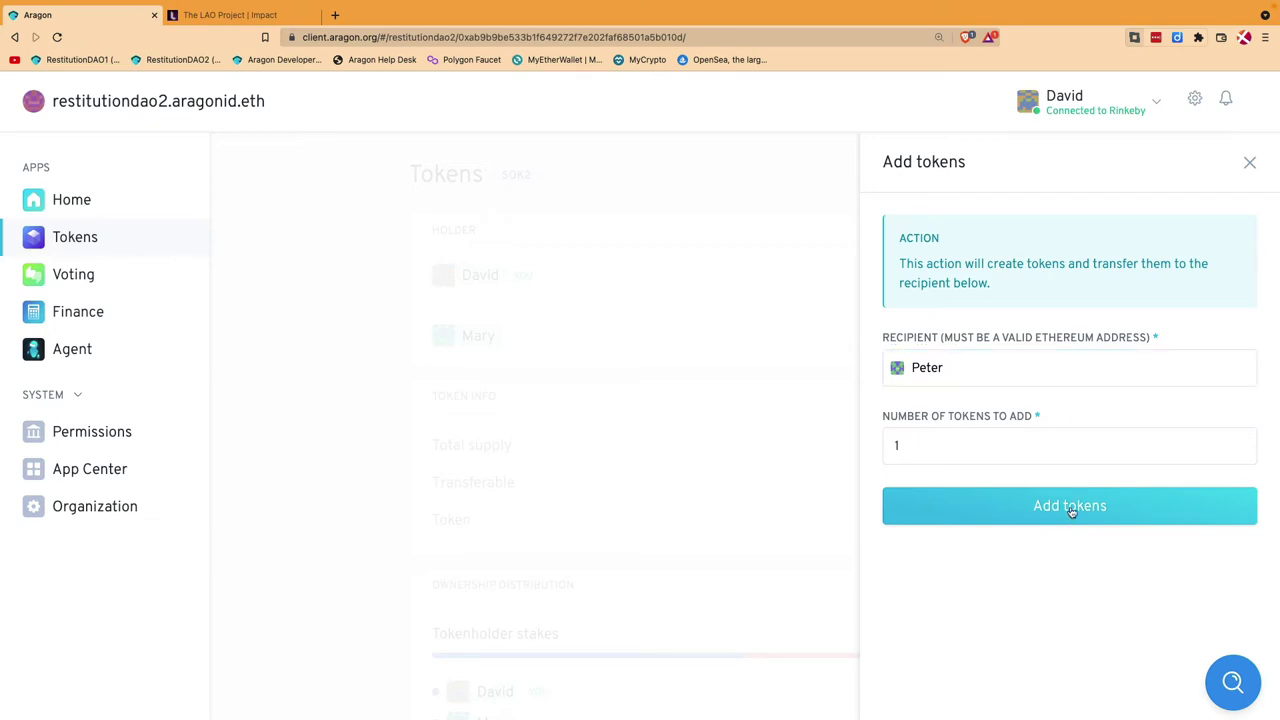
left_click(1066, 511)
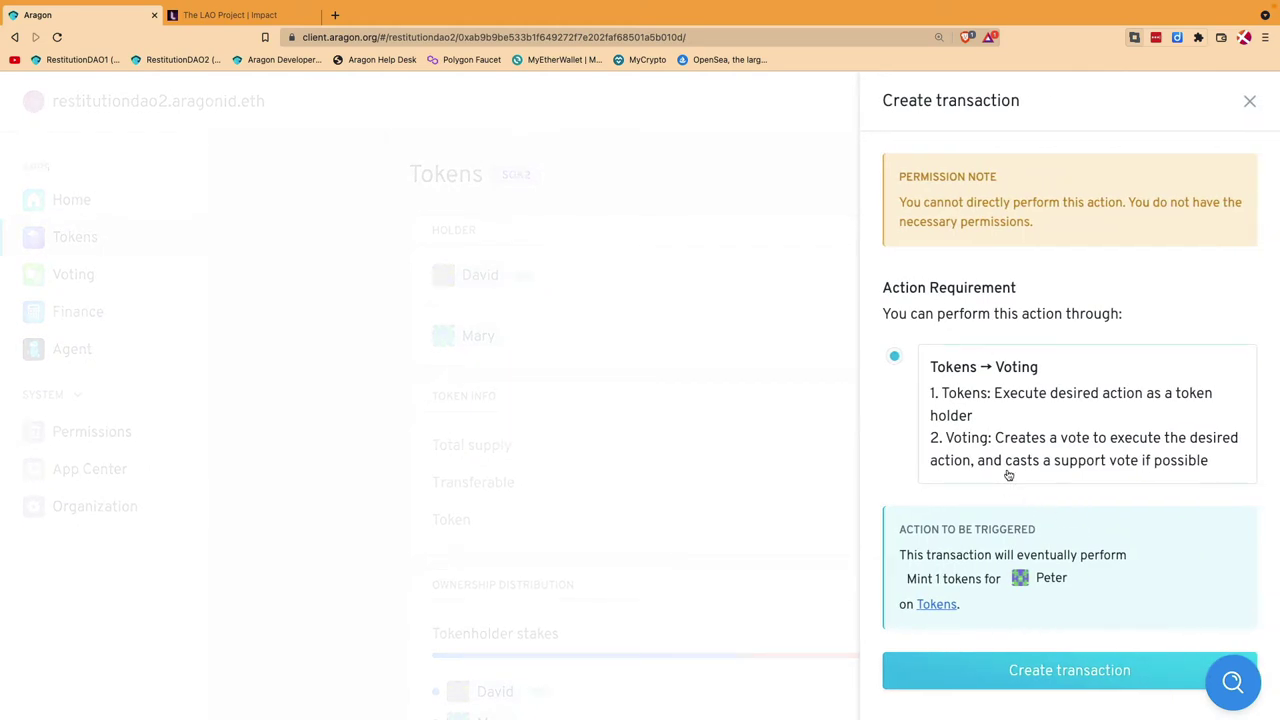
left_click(1058, 672)
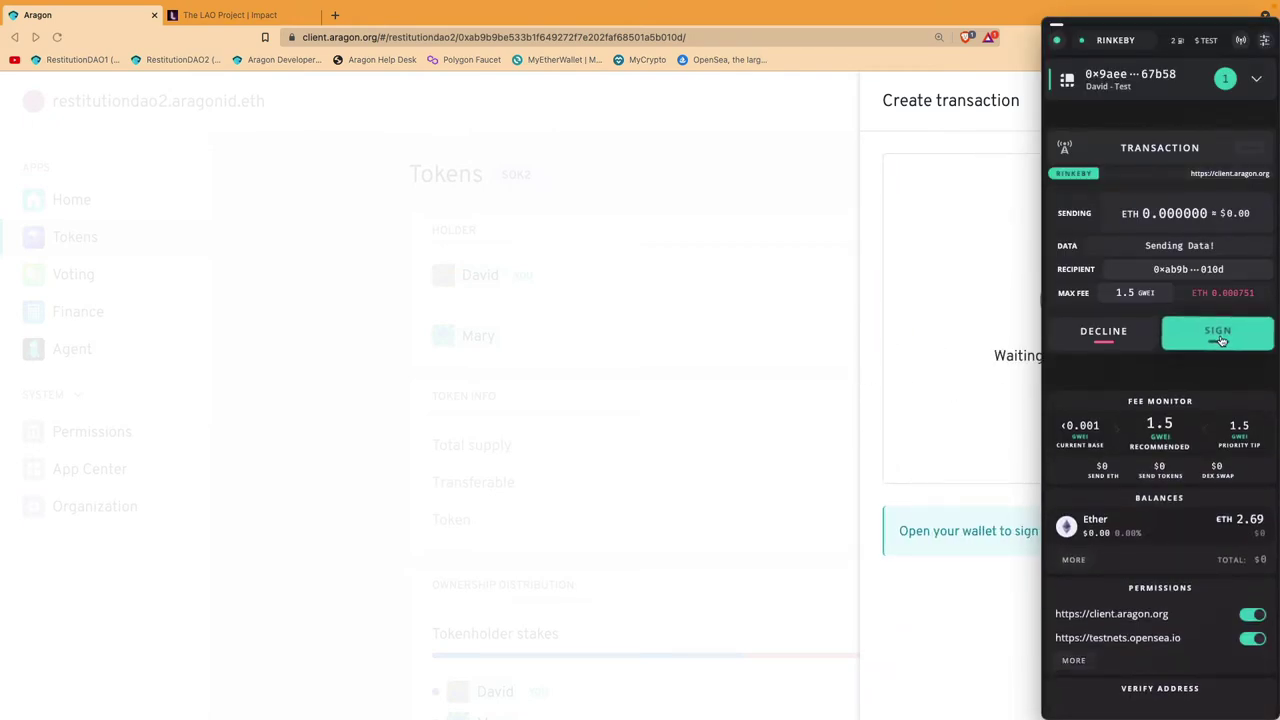
left_click(1219, 338)
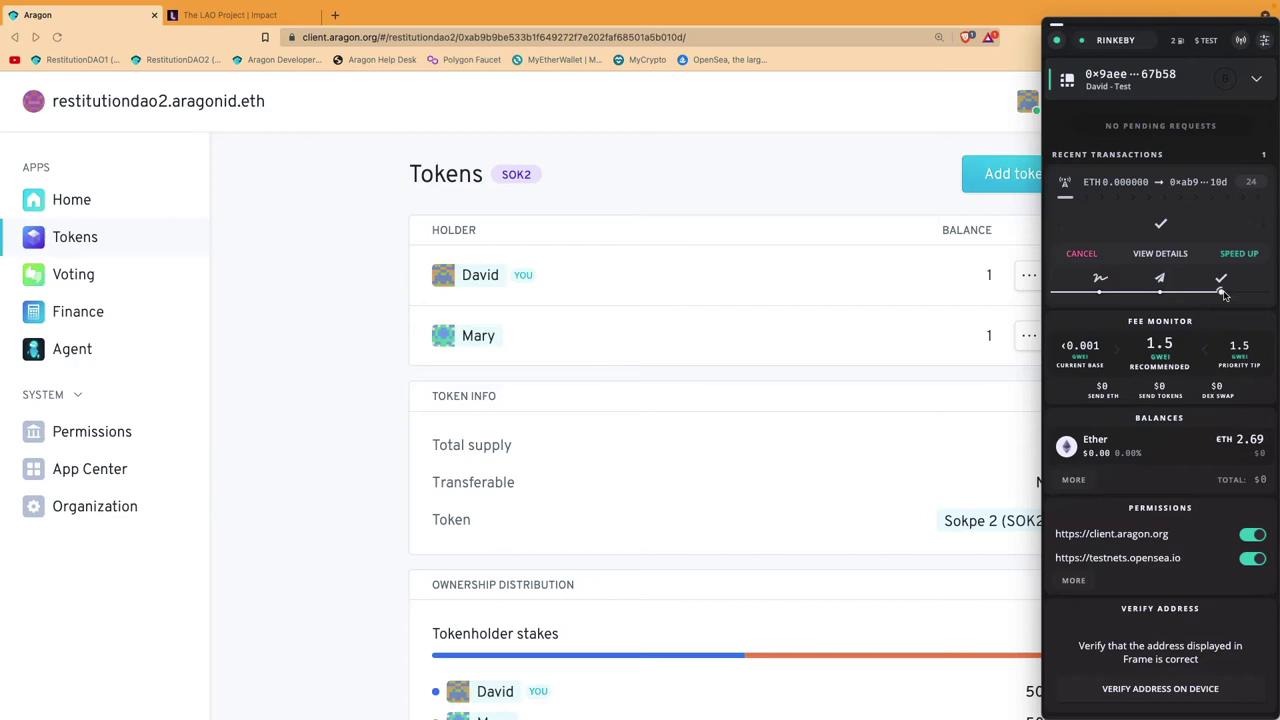
Step: Open vote #12 from the Voting list, the proposal to mint 1 SOK2
left_click(317, 354)
left_click(78, 277)
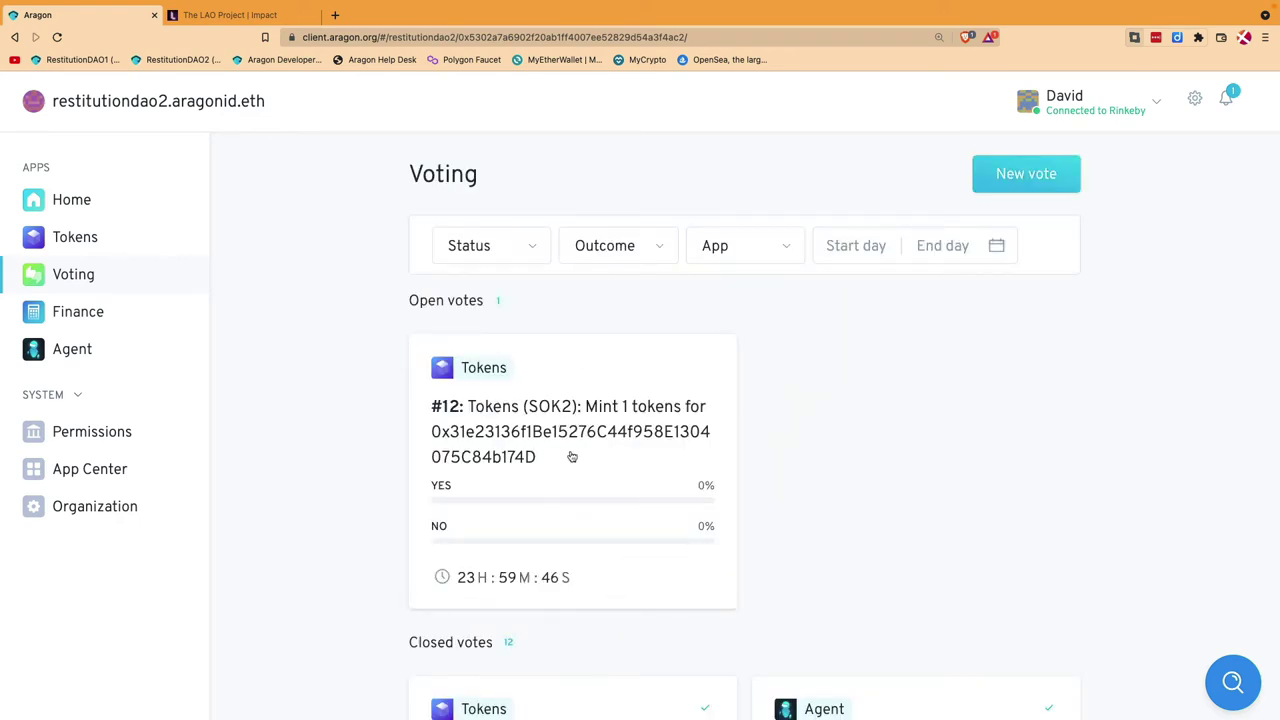
left_click(571, 457)
scroll(713, 431, "down", 2)
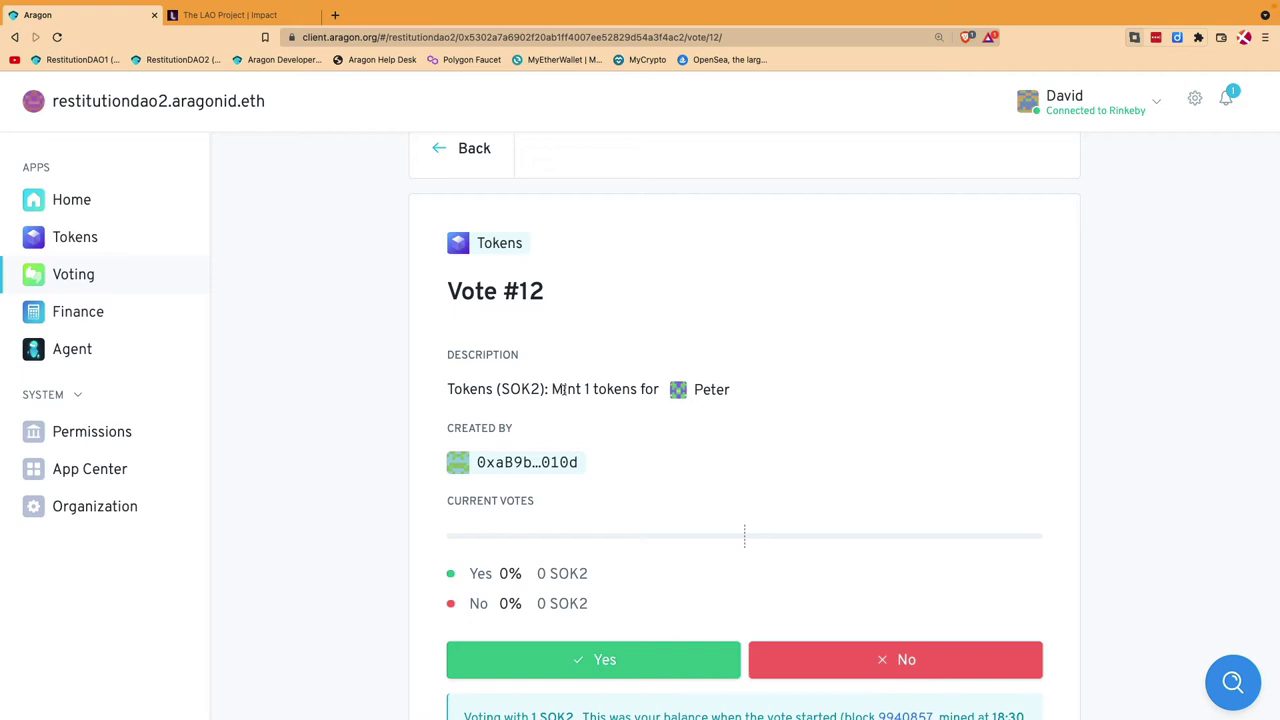
scroll(595, 410, "down", 1)
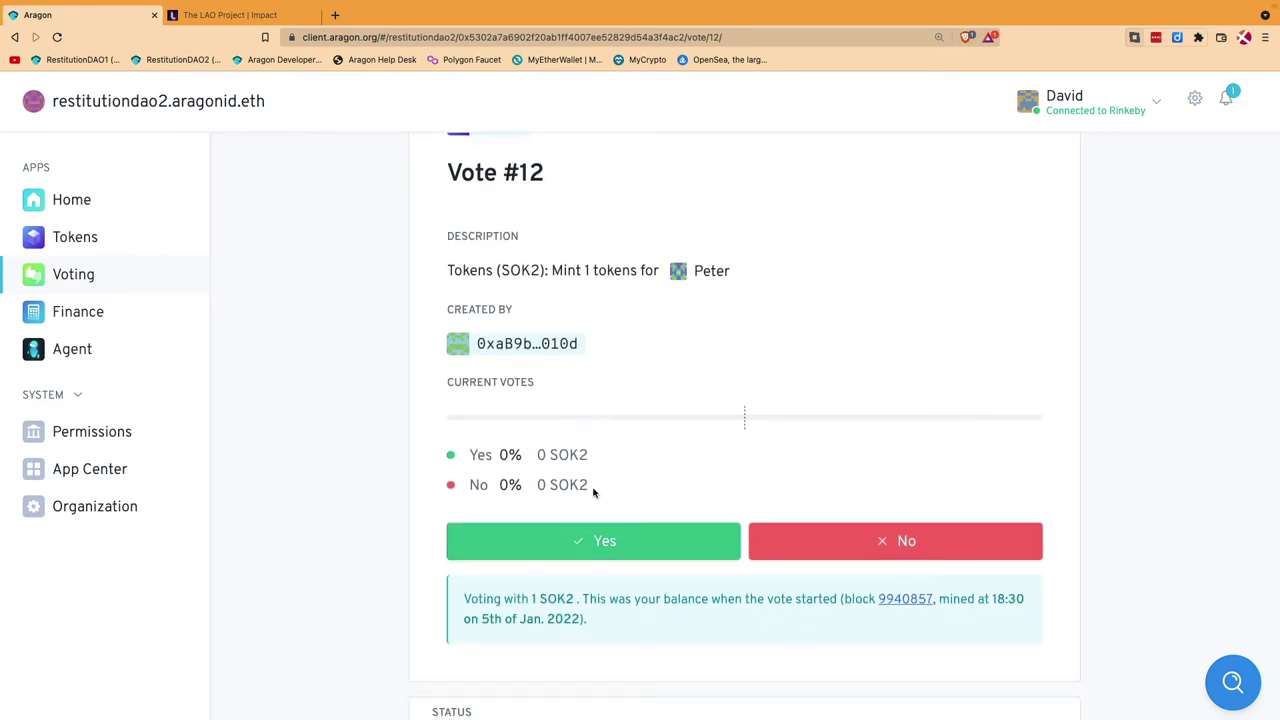
Step: Vote Yes on vote #12 and sign the transaction in Frame
left_click(604, 543)
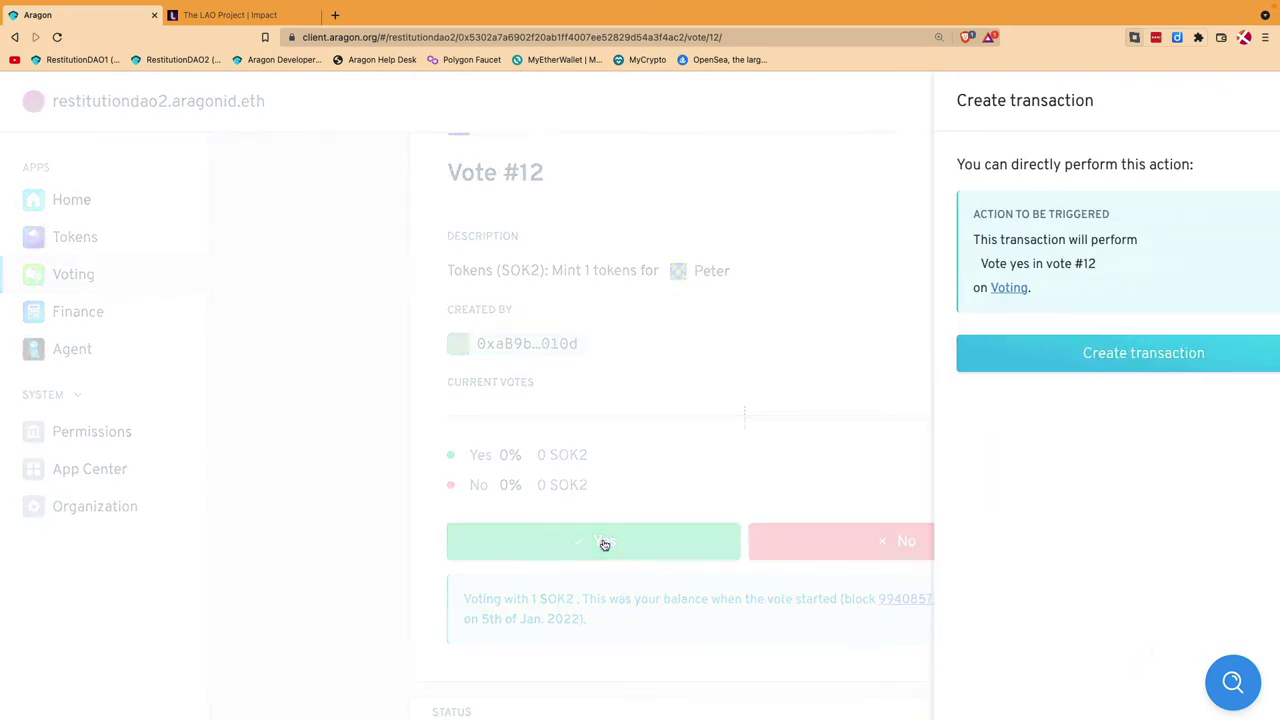
left_click(1079, 355)
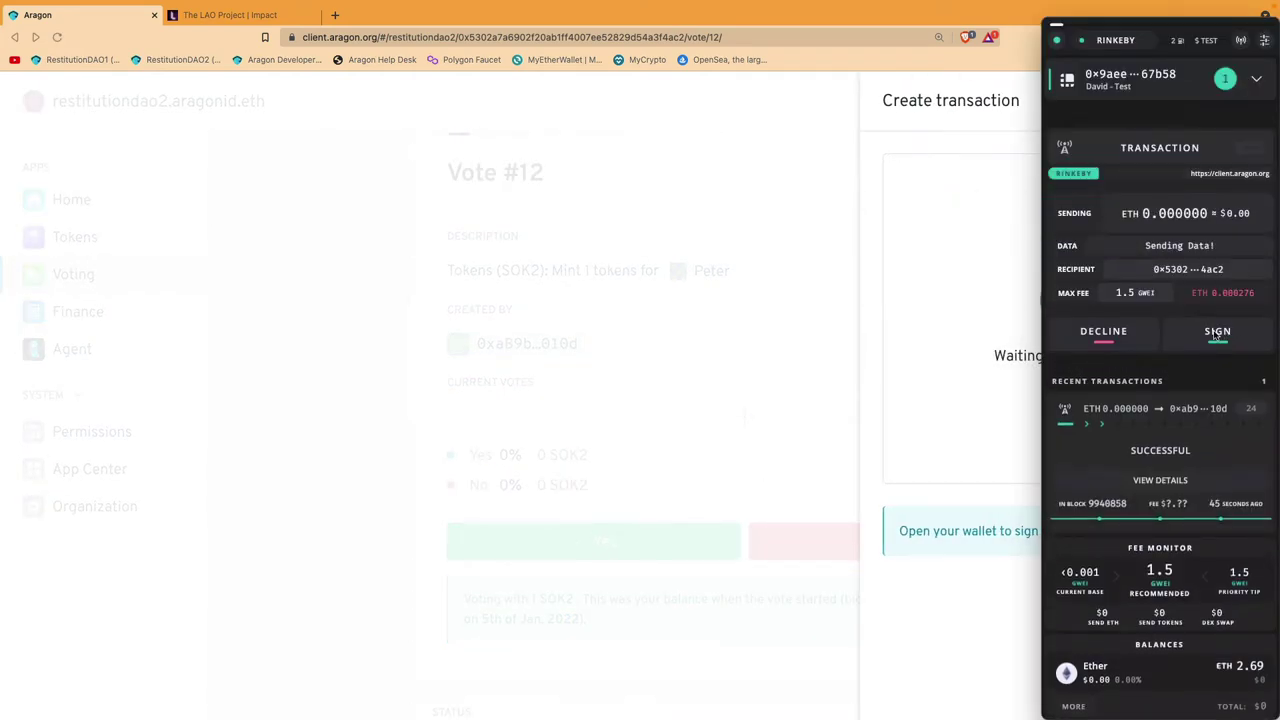
left_click(1219, 334)
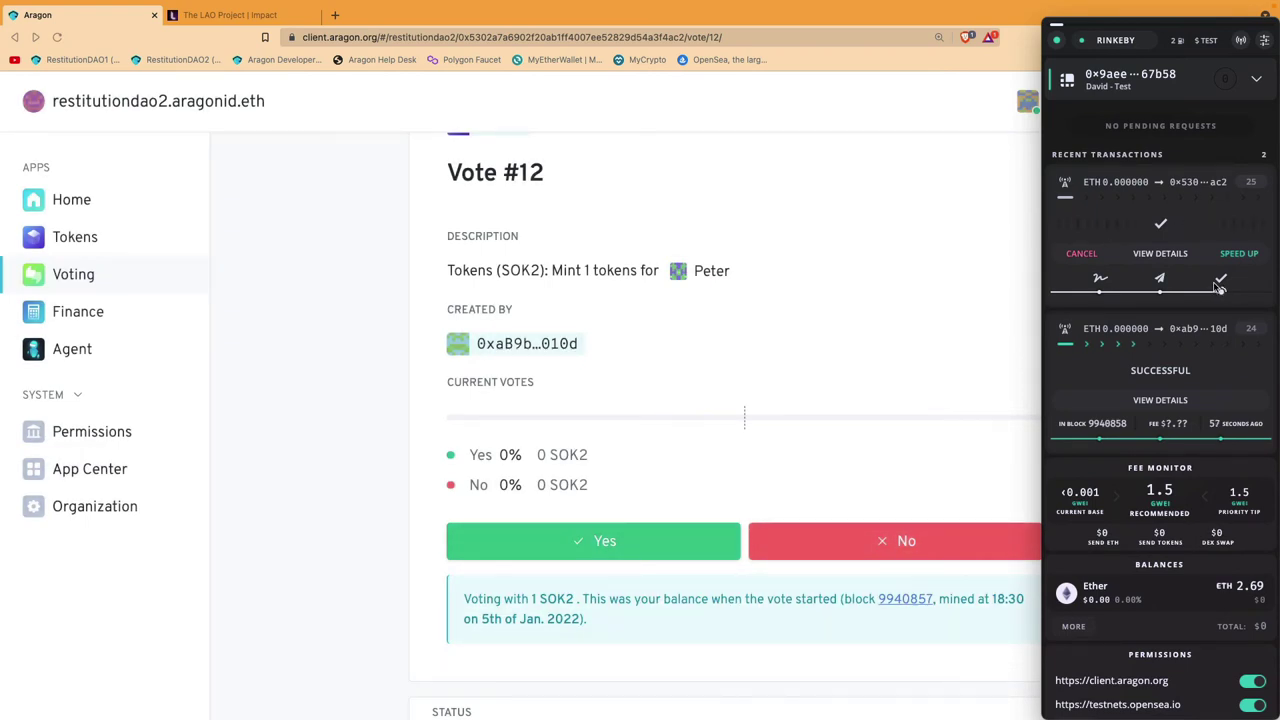
left_click(308, 375)
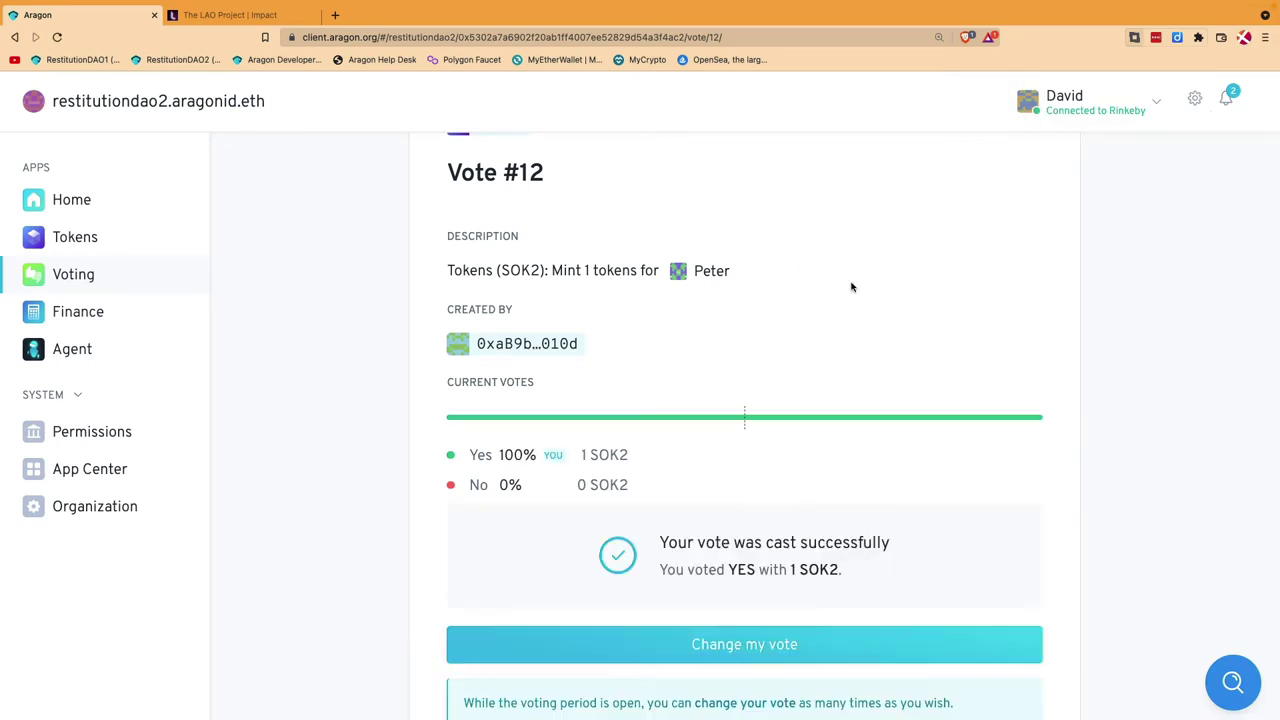
scroll(816, 344, "down", 2)
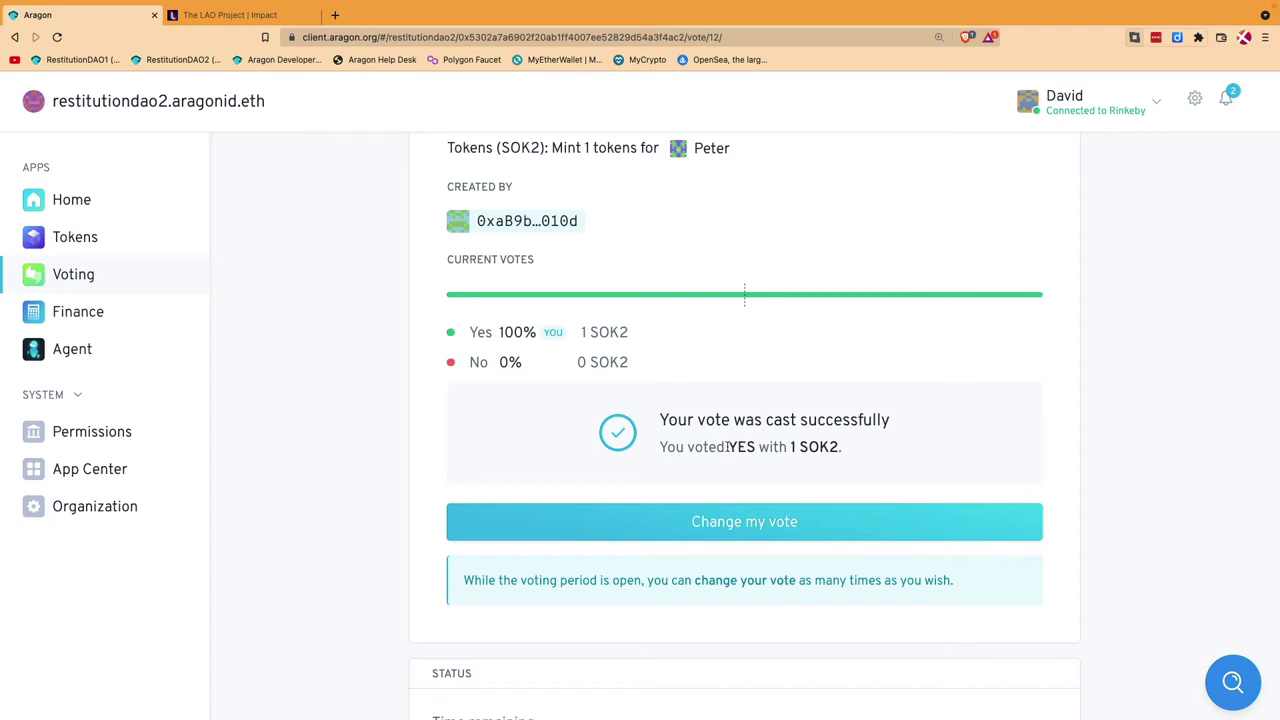
scroll(727, 447, "down", 1)
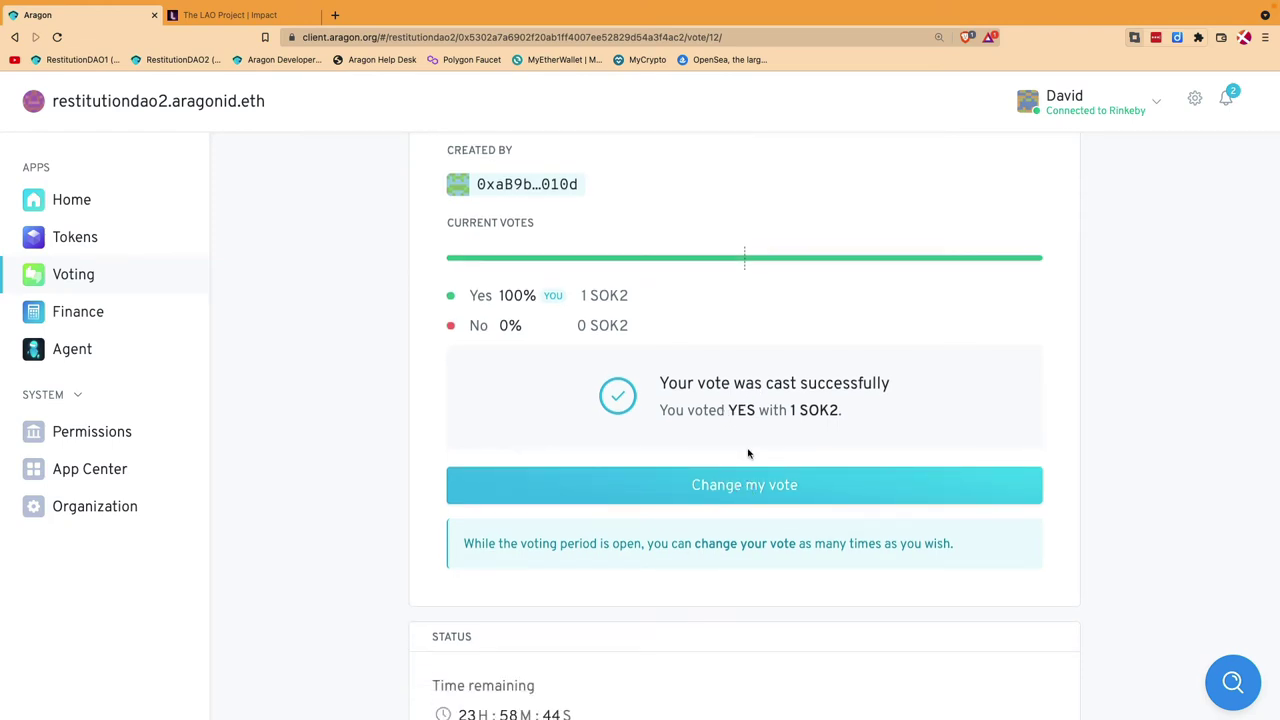
scroll(749, 451, "down", 3)
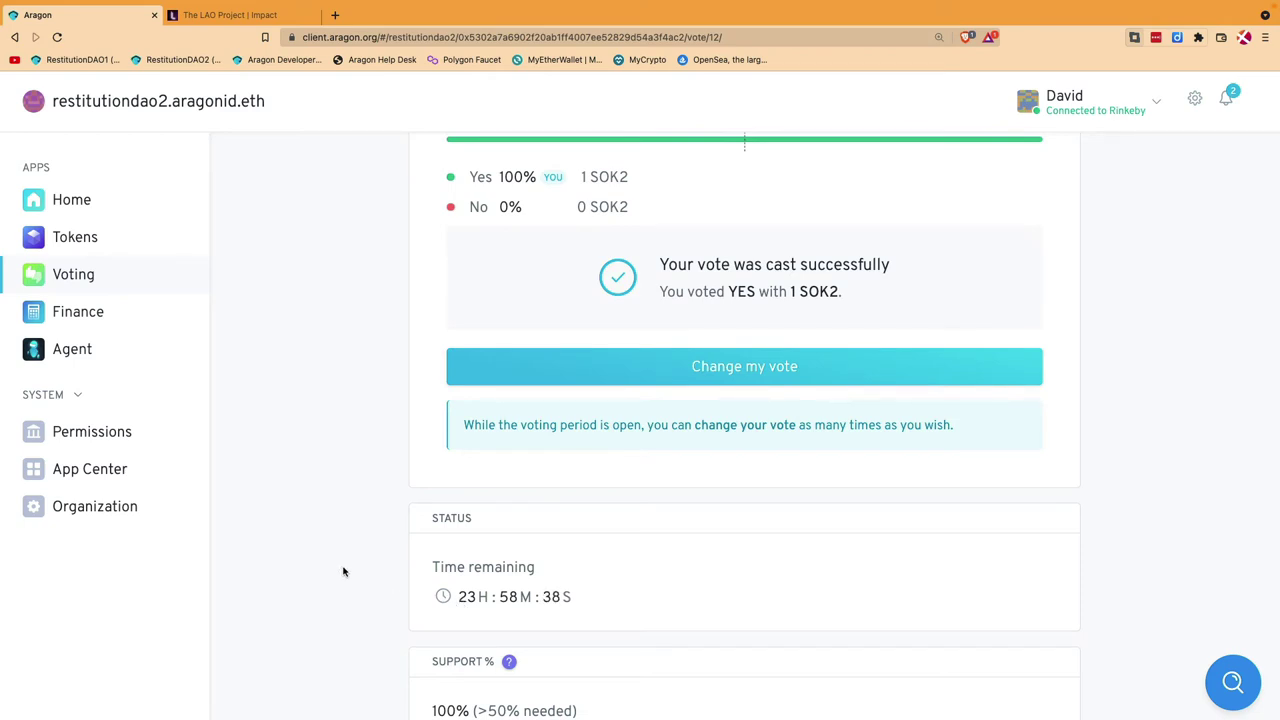
scroll(343, 571, "down", 5)
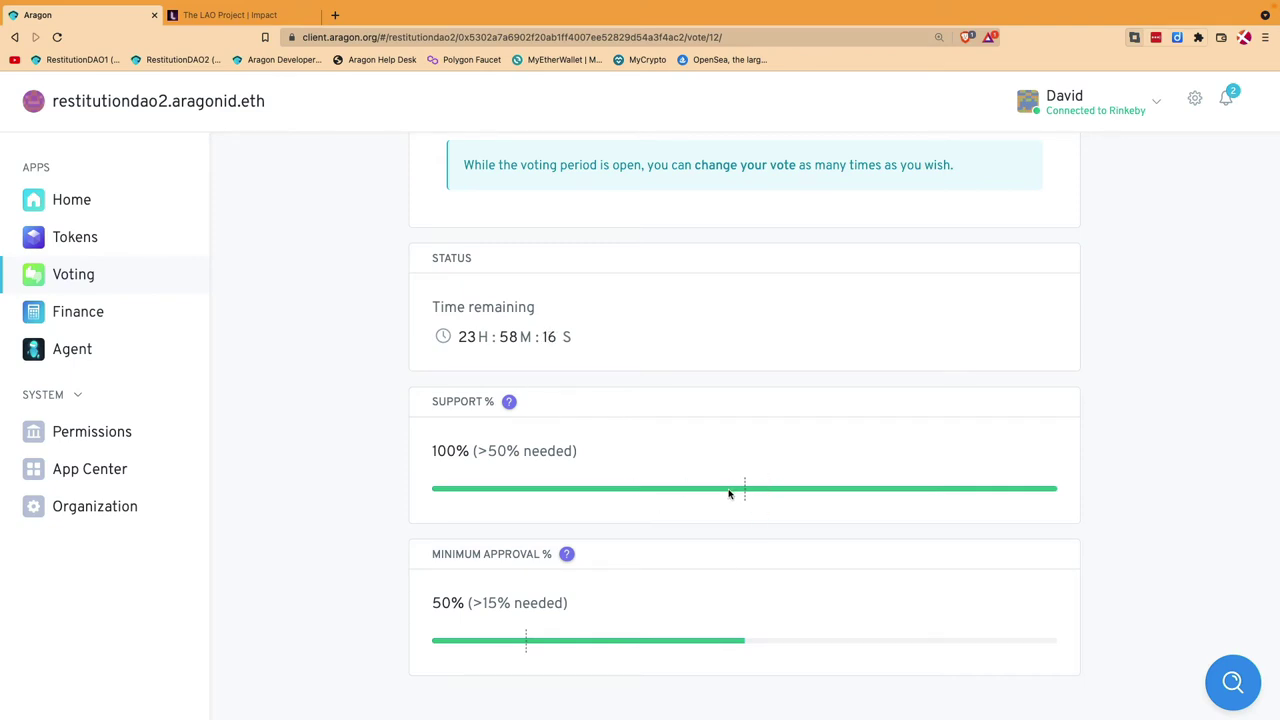
scroll(317, 285, "up", 2)
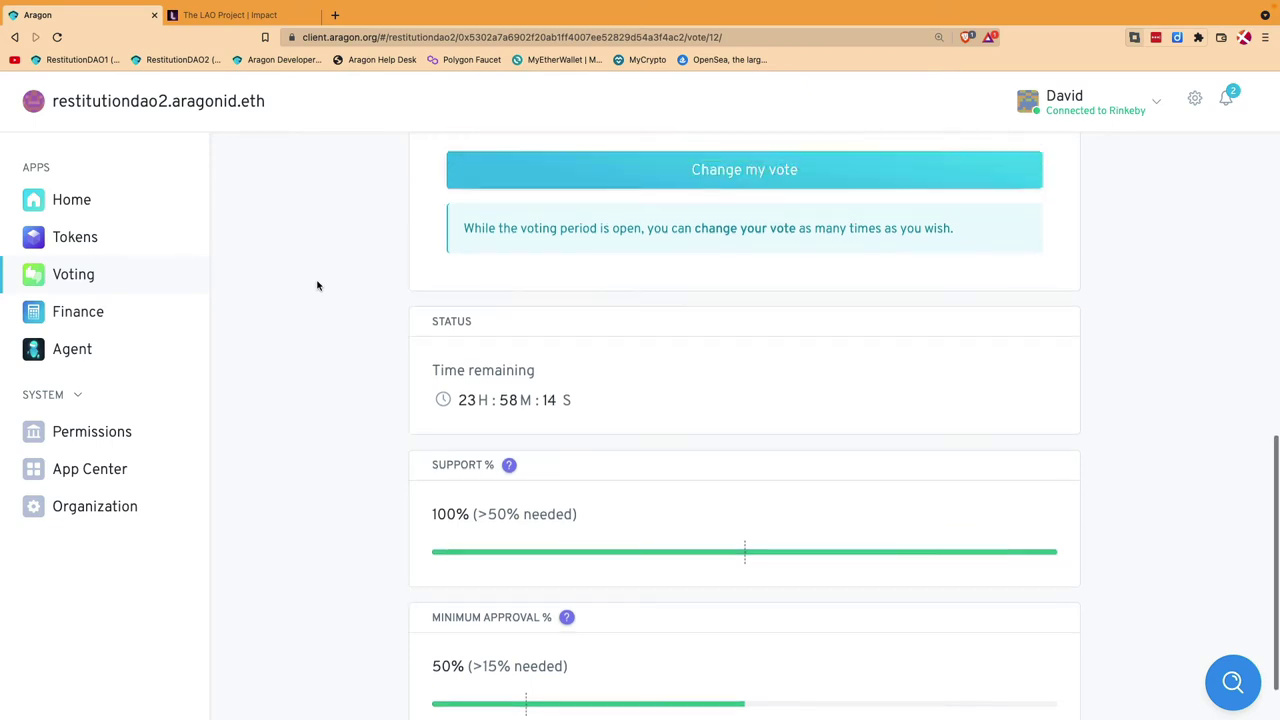
scroll(286, 297, "up", 5)
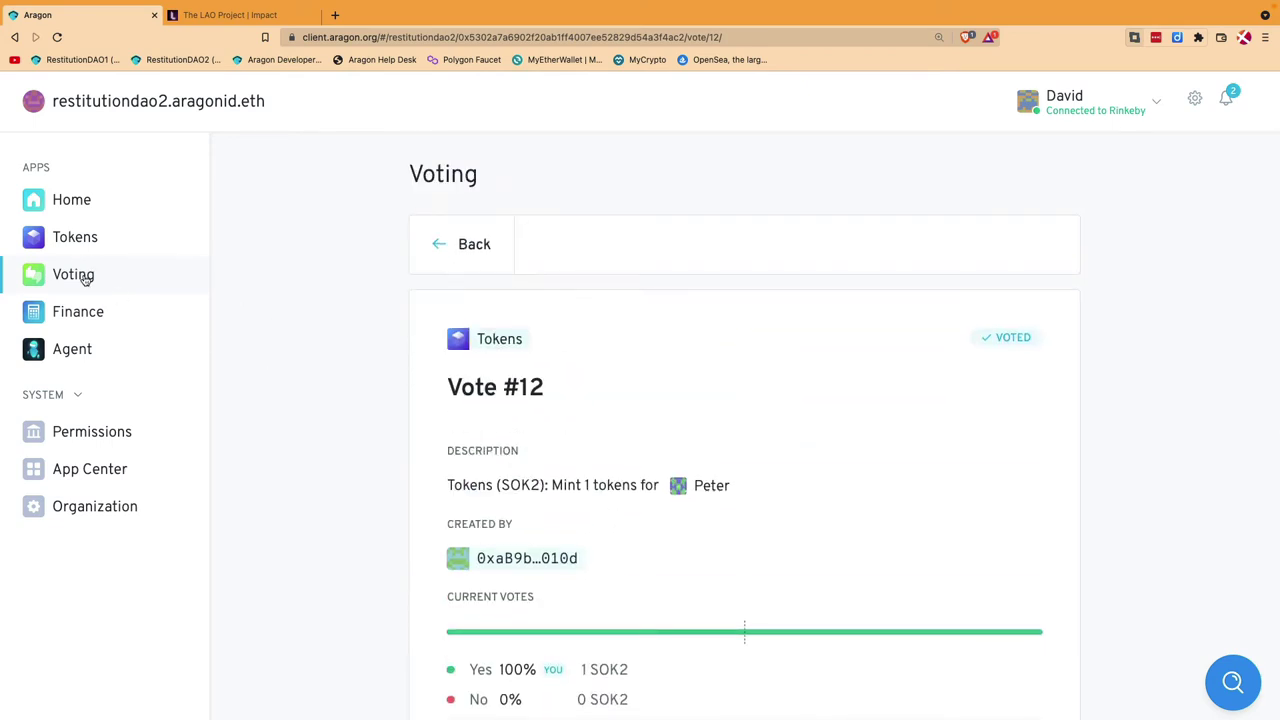
Step: Reconnect the wallet as another member's account and reopen vote #12
left_click(443, 247)
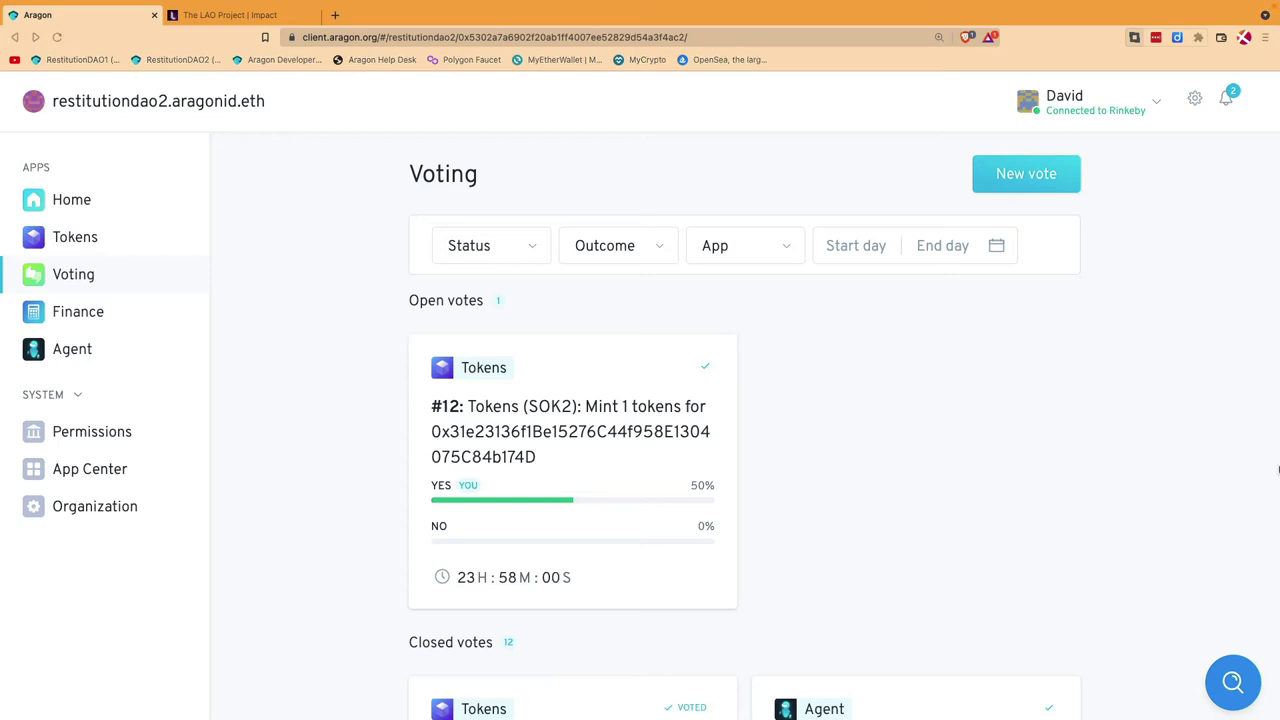
mouse_move(1276, 400)
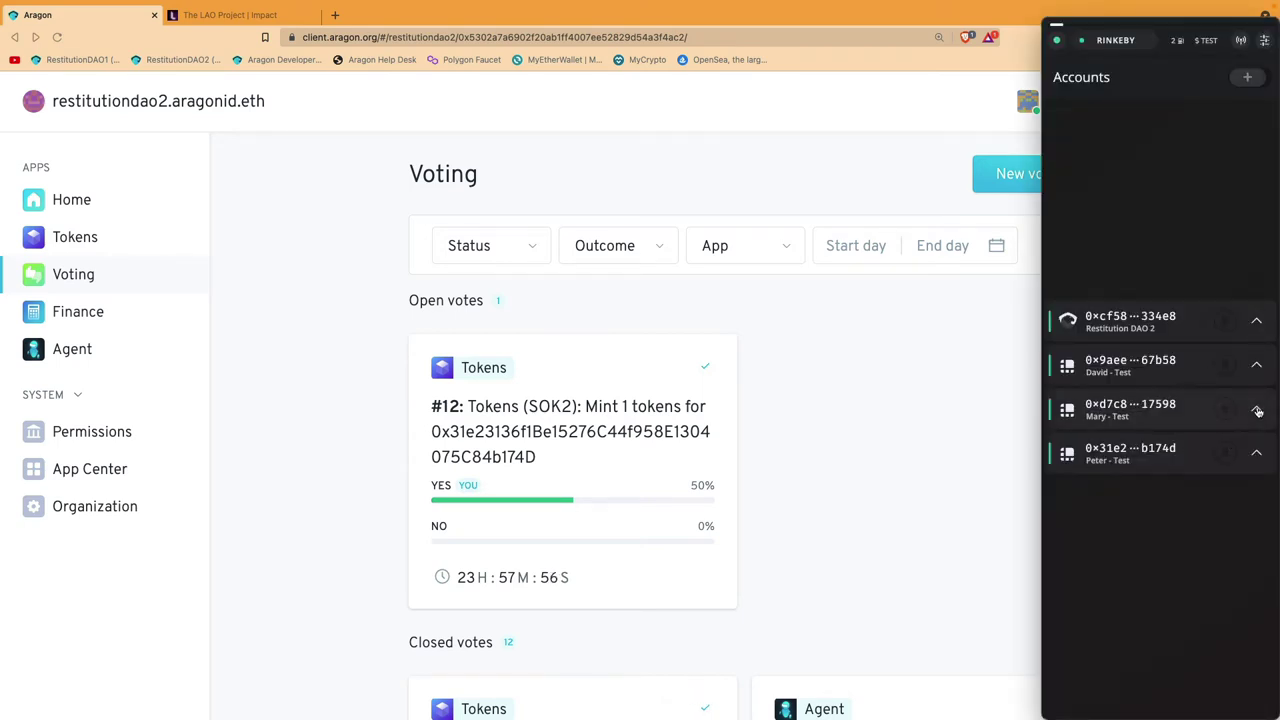
left_click(1138, 104)
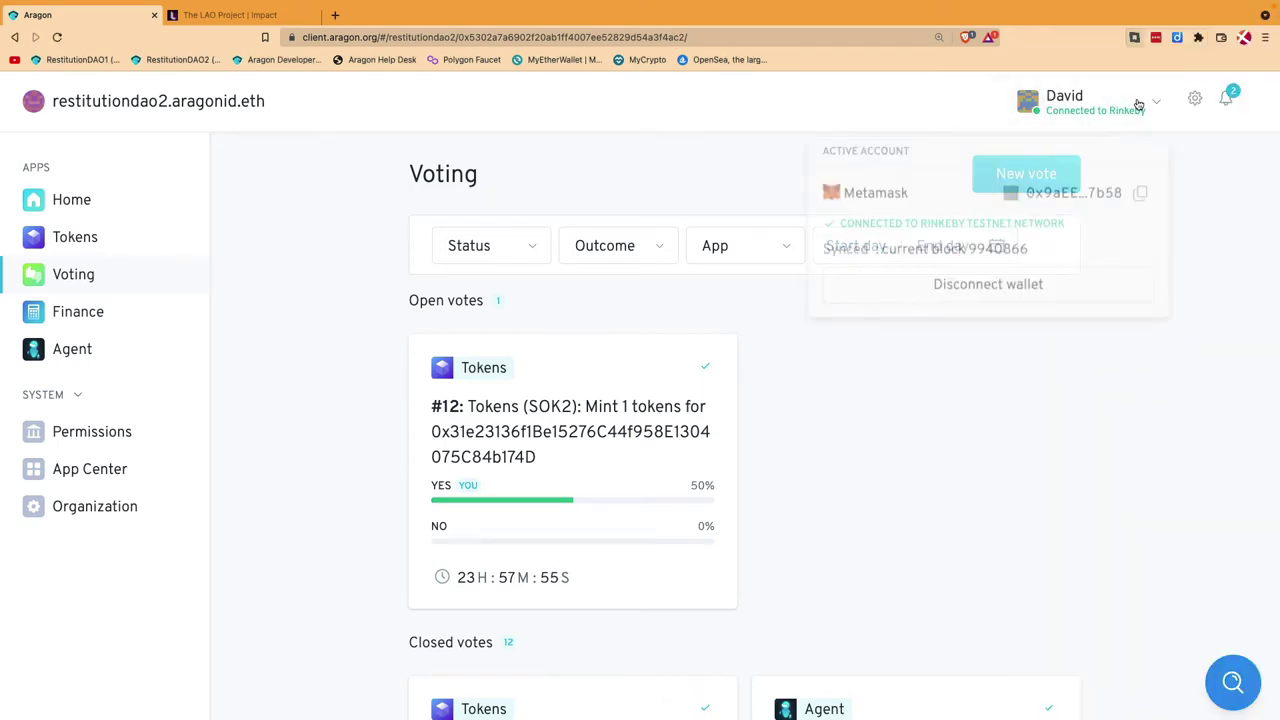
left_click(978, 286)
left_click(910, 200)
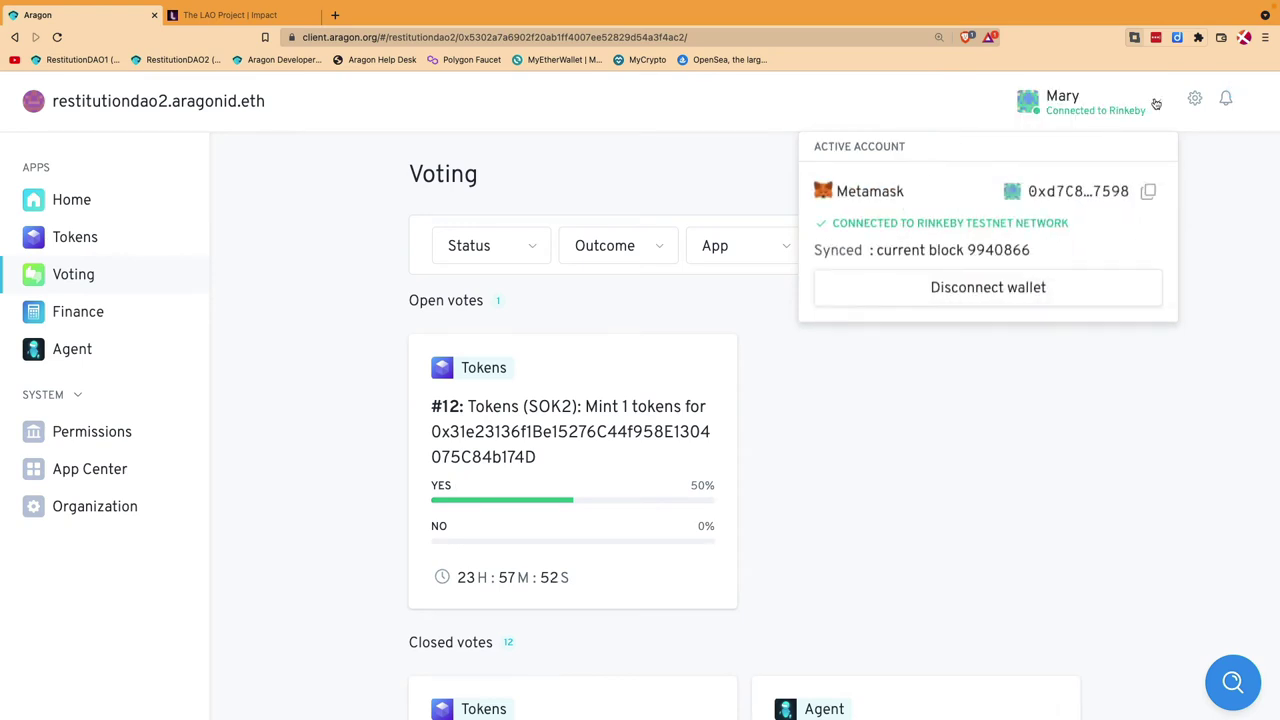
left_click(971, 449)
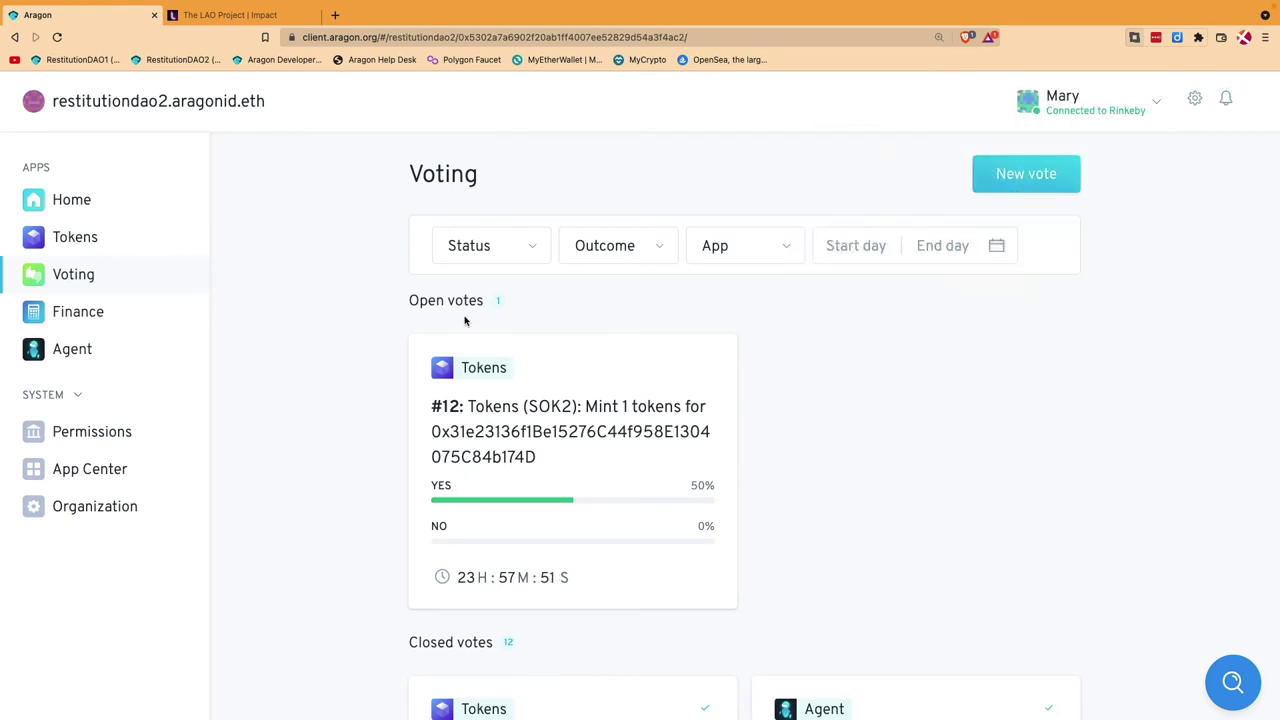
left_click(578, 448)
Step: Cast the second member's Yes vote on vote #12 and sign it in Frame
scroll(314, 485, "down", 5)
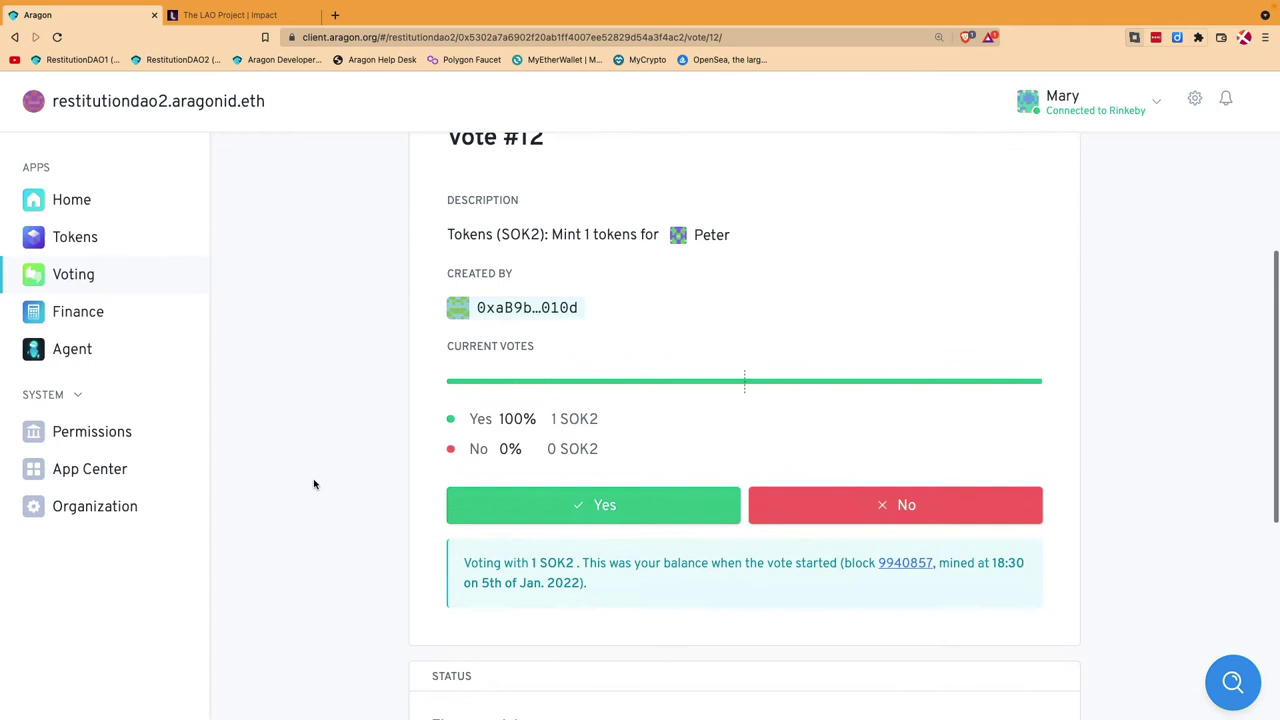
left_click(608, 498)
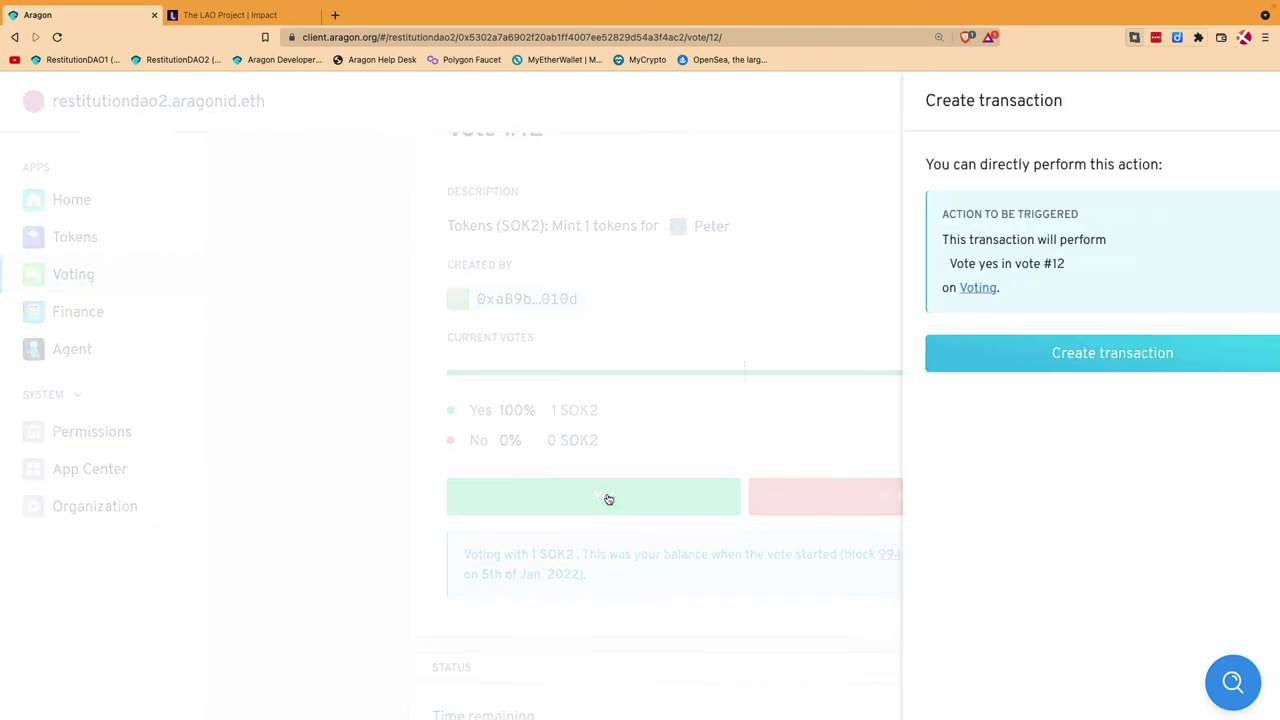
left_click(1072, 351)
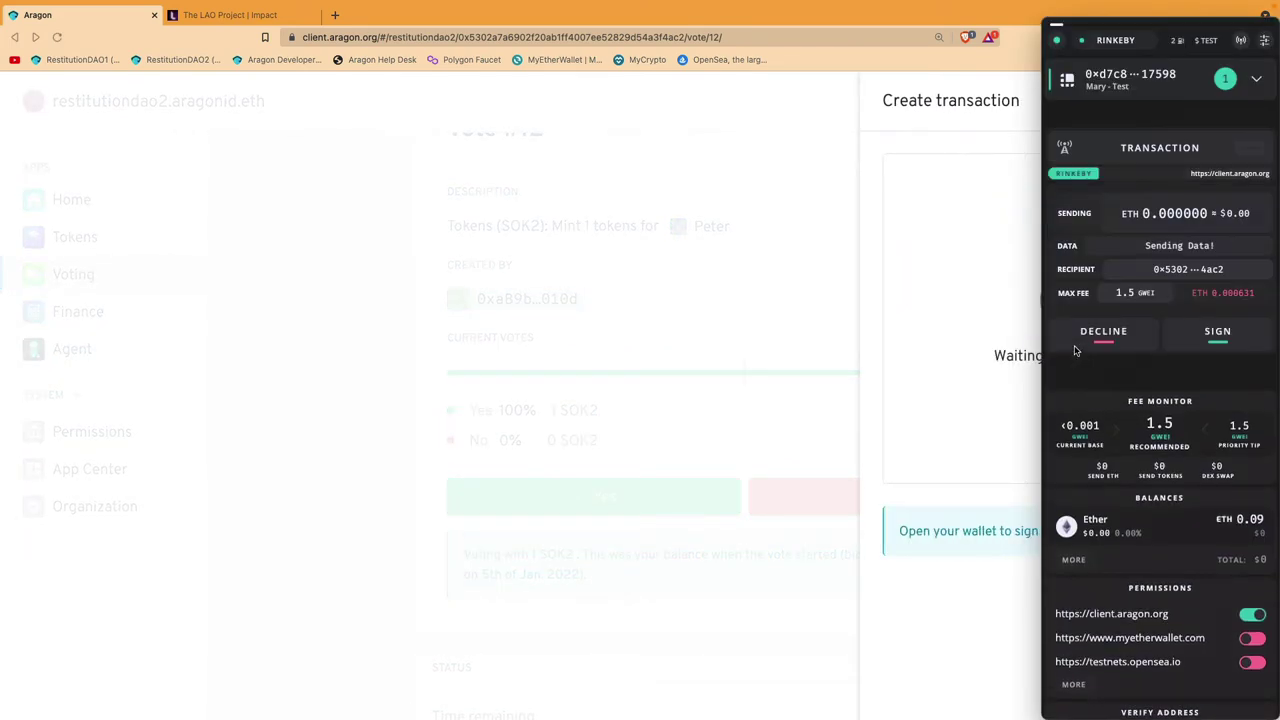
left_click(1218, 333)
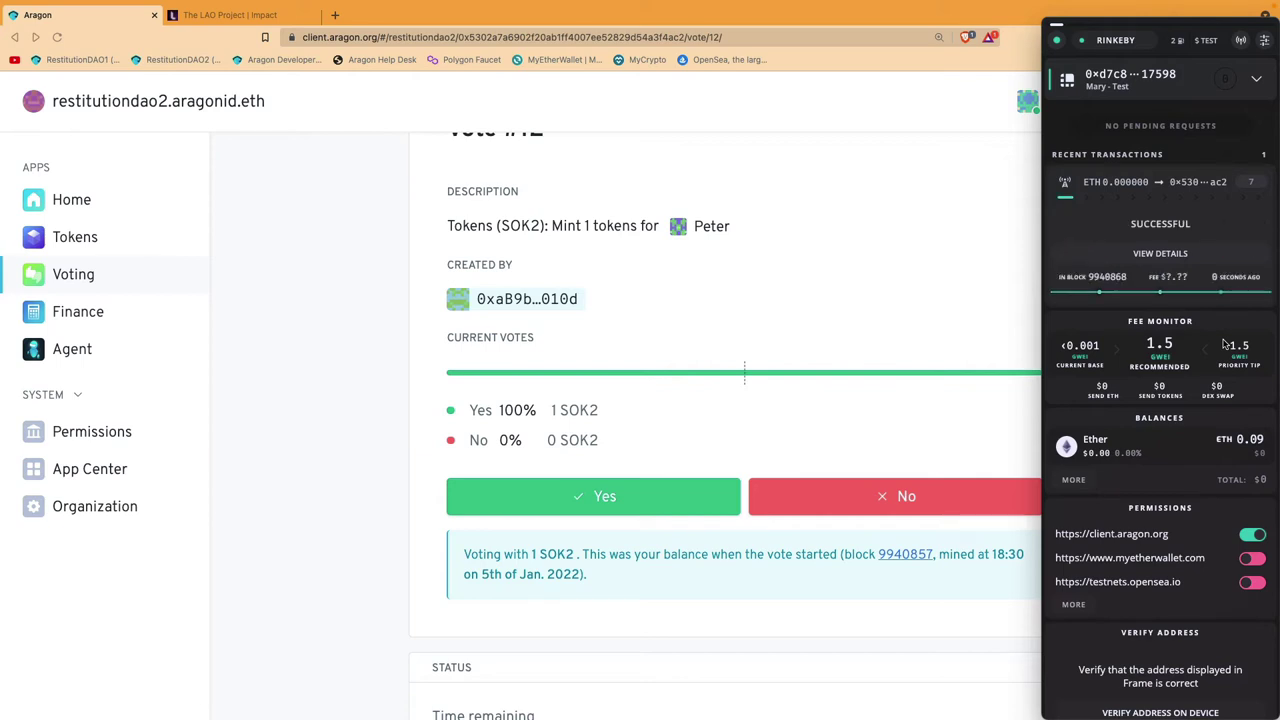
left_click(320, 403)
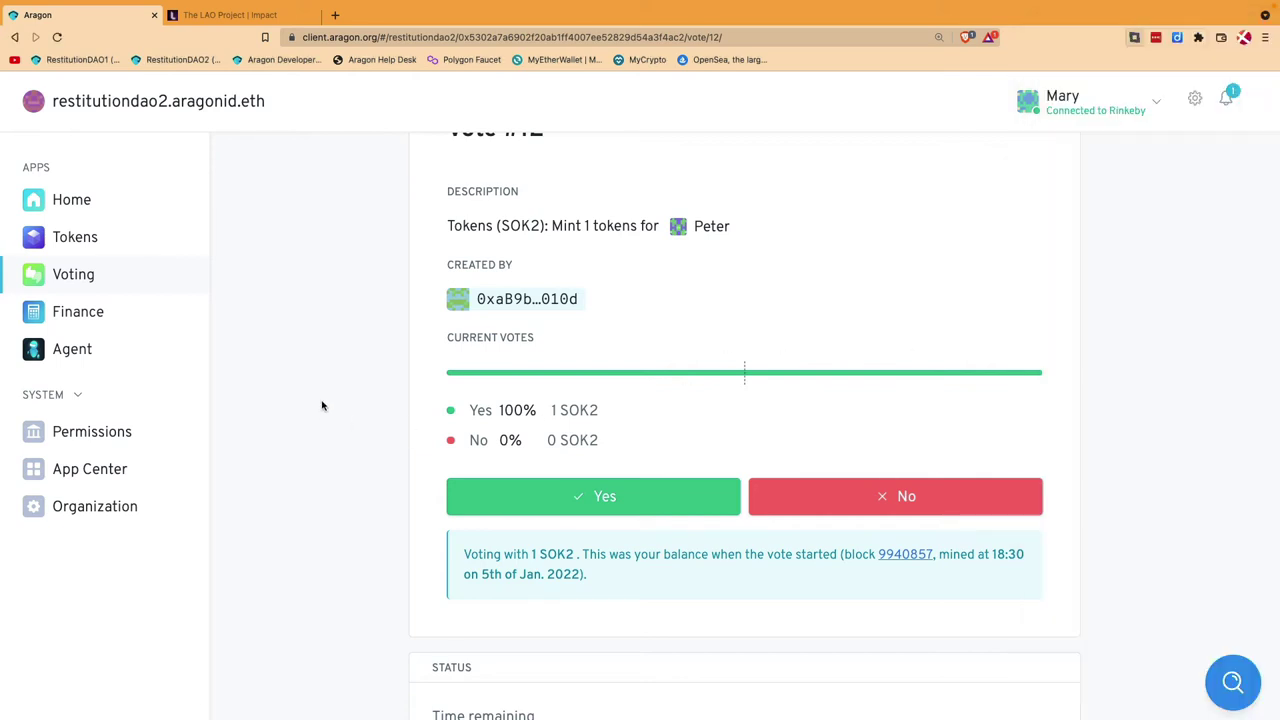
scroll(306, 327, "up", 2)
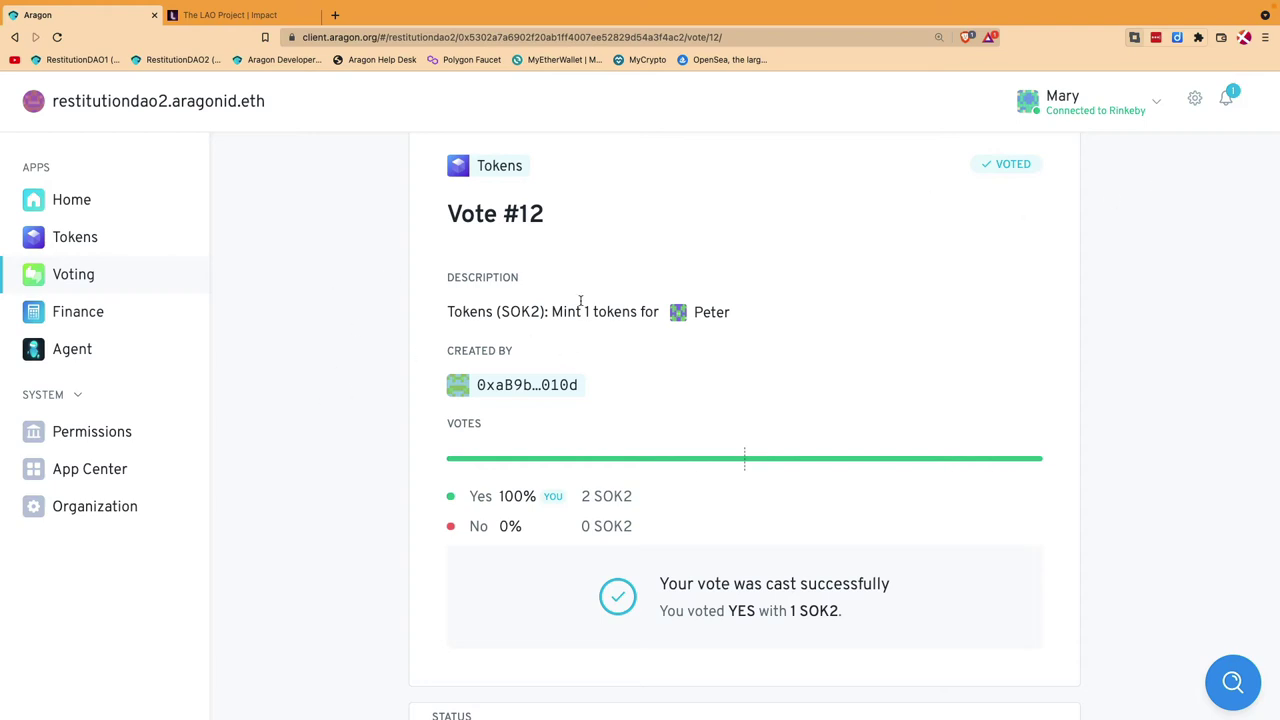
Step: Check the token holders' SOK2 balances, then return to the Voting list
scroll(595, 300, "down", 5)
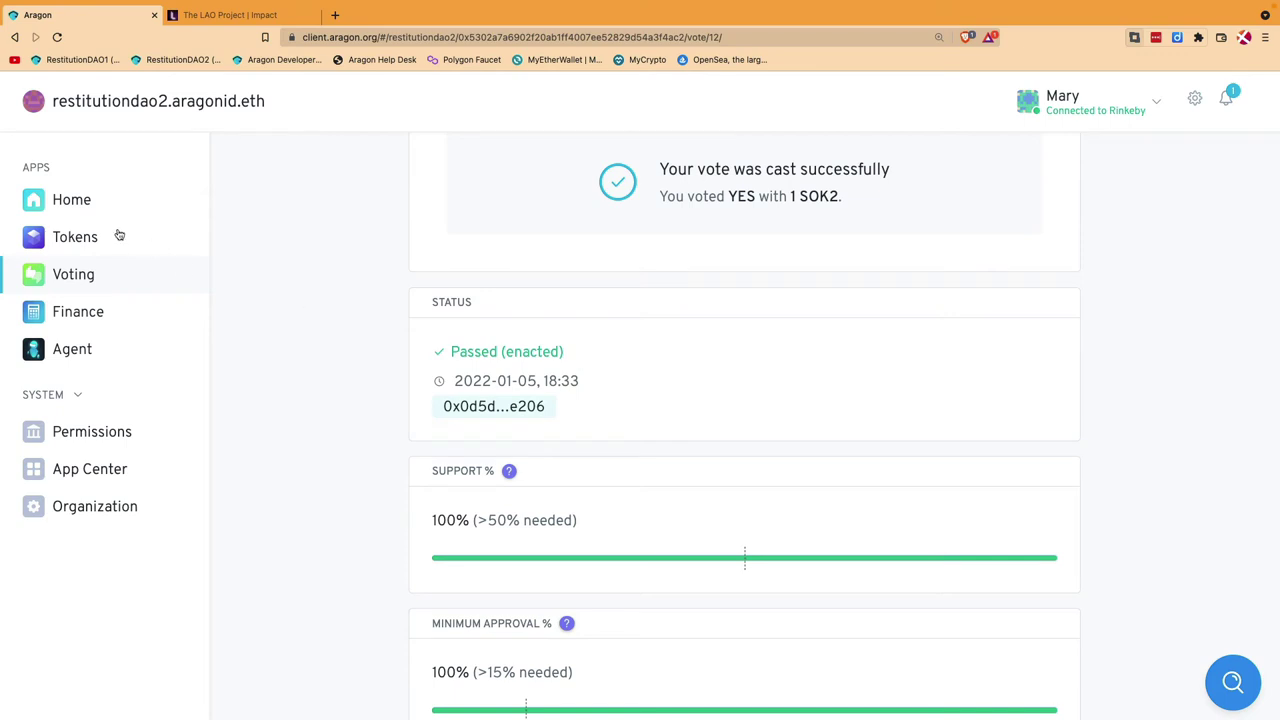
left_click(80, 242)
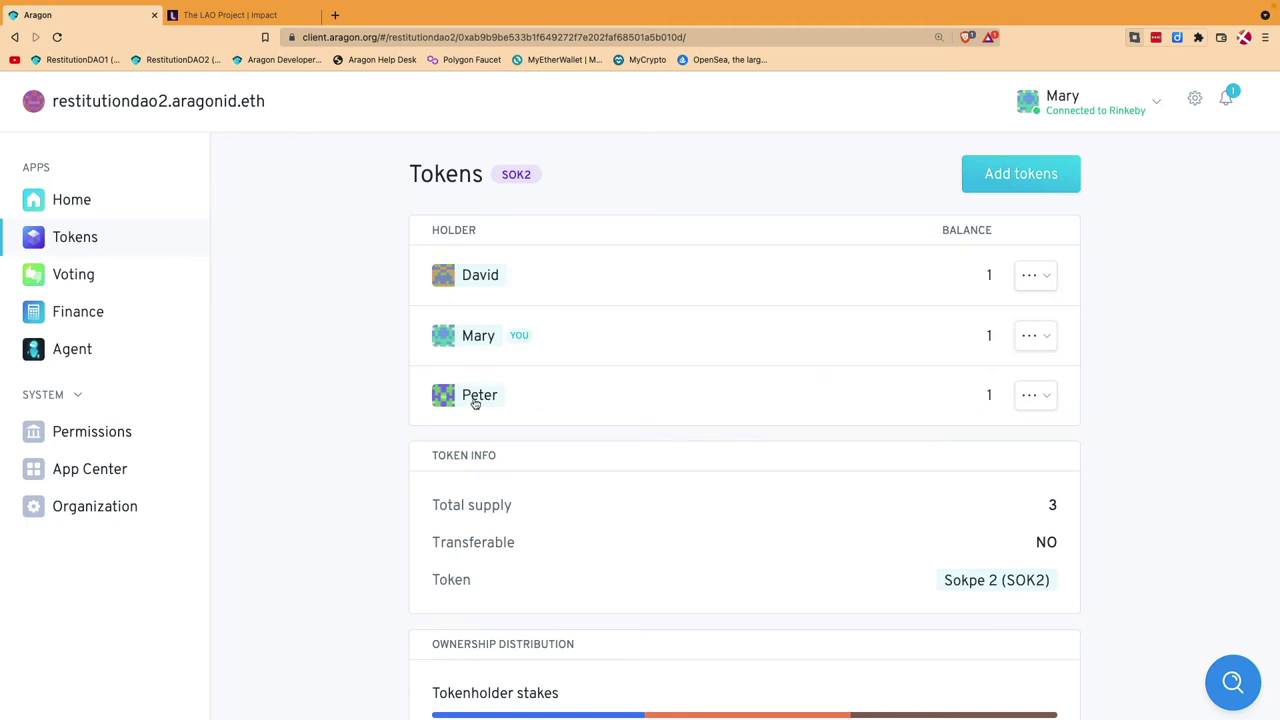
scroll(294, 406, "down", 3)
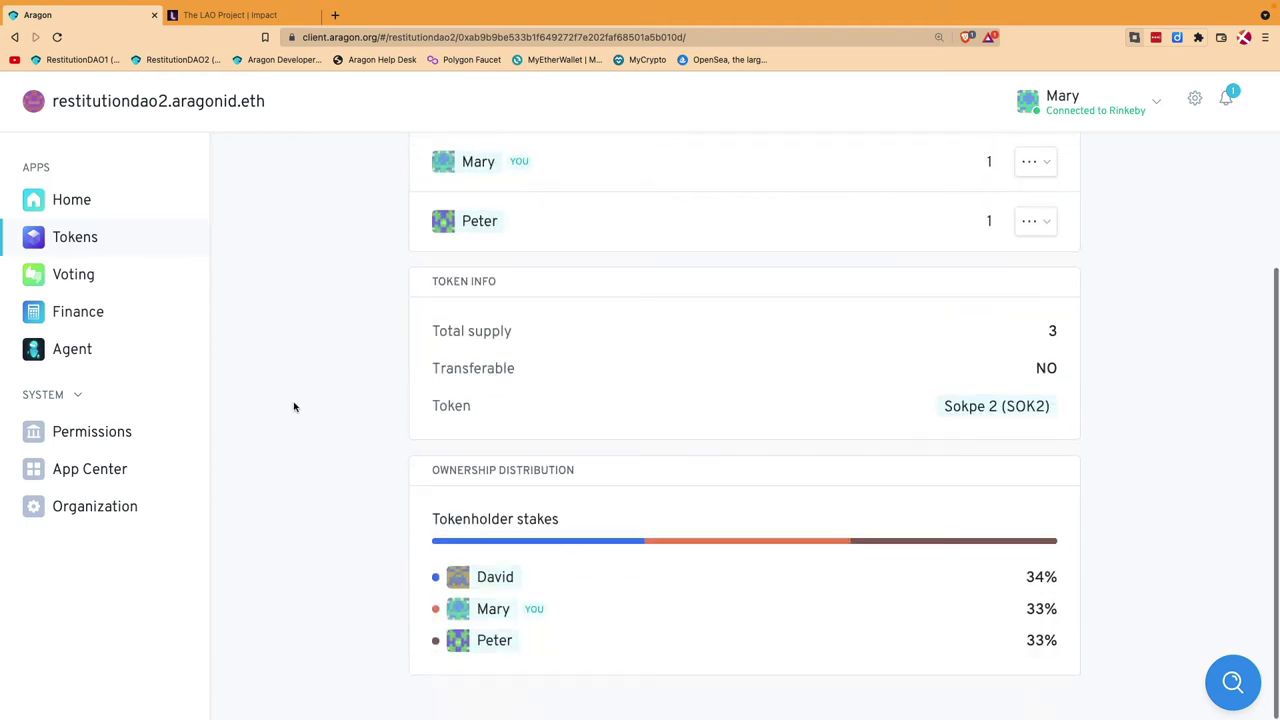
scroll(294, 406, "up", 2)
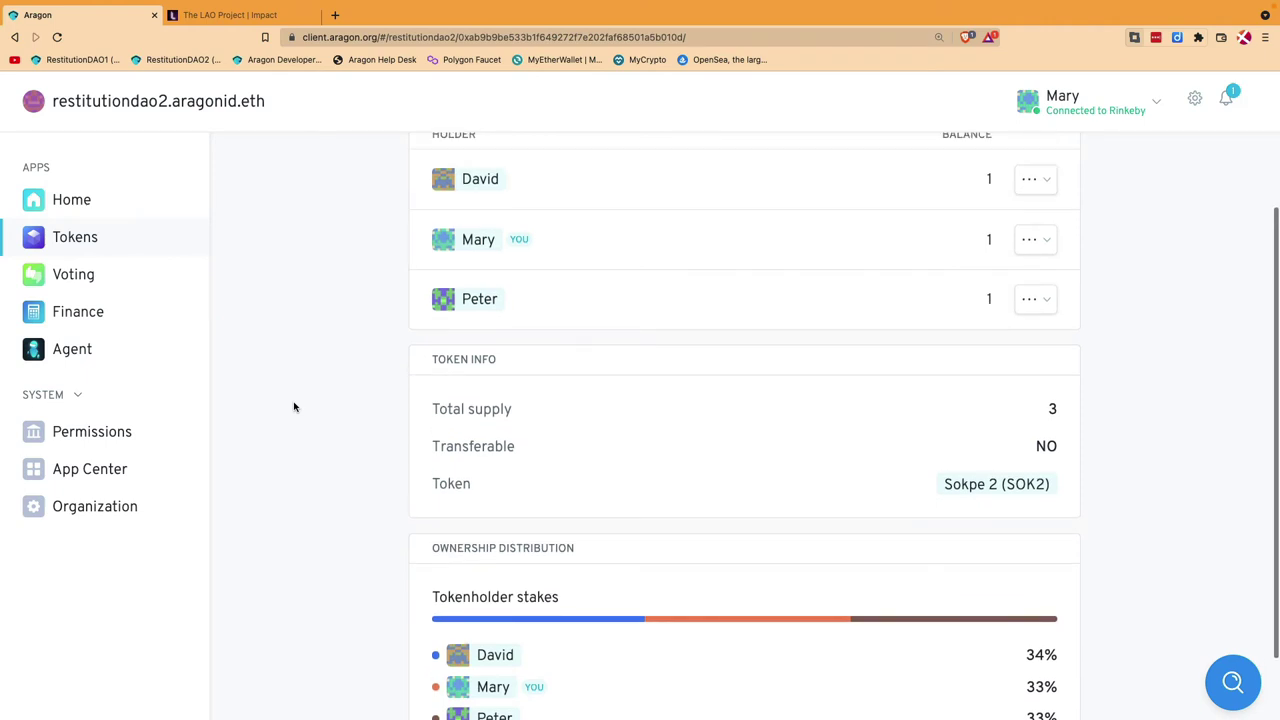
left_click(74, 275)
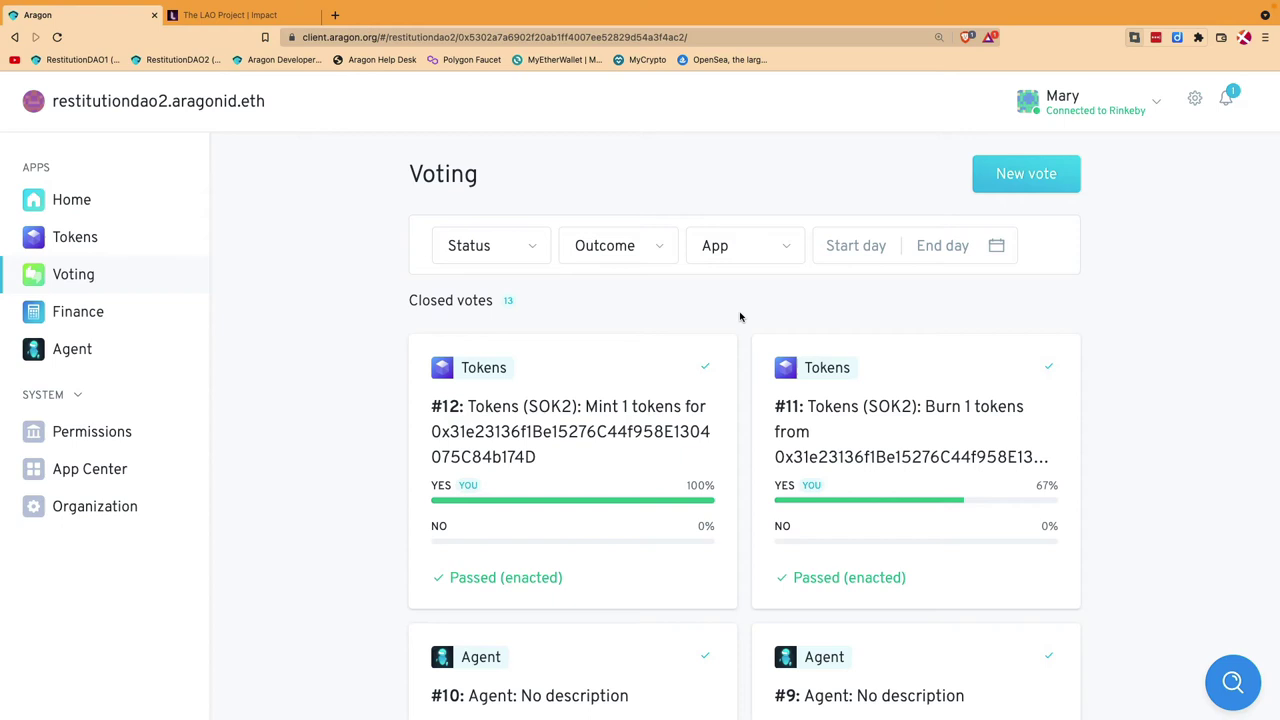
Step: Create a new vote asking 'Should the DAO mint NFTs?' and sign it in Frame
left_click(1028, 172)
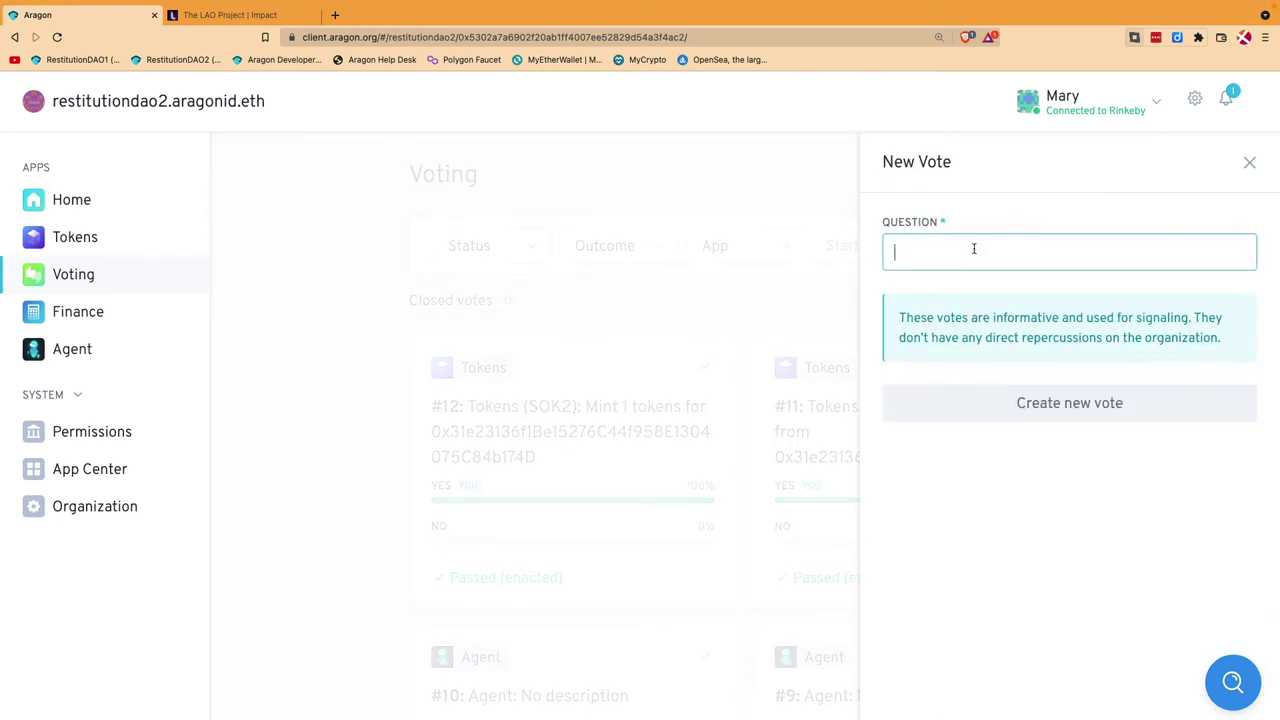
type("Shoul")
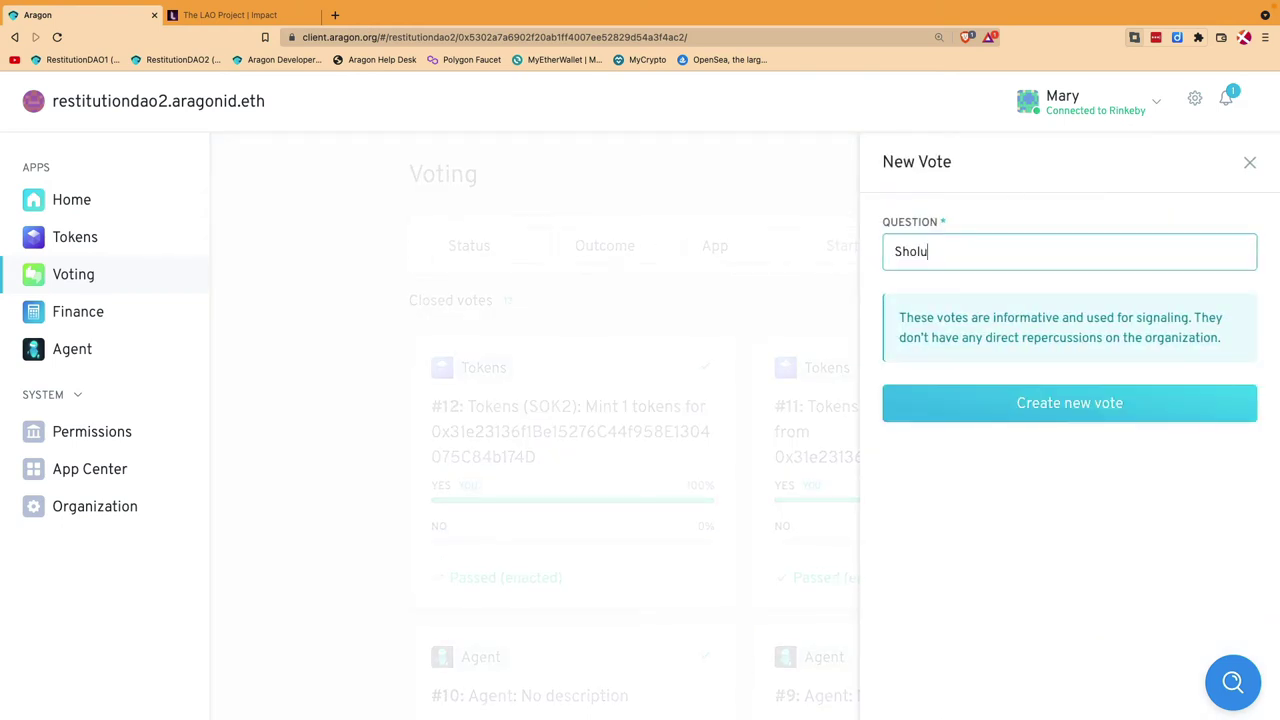
key("BackSpace")
type("uld the DAO mint NFTs?")
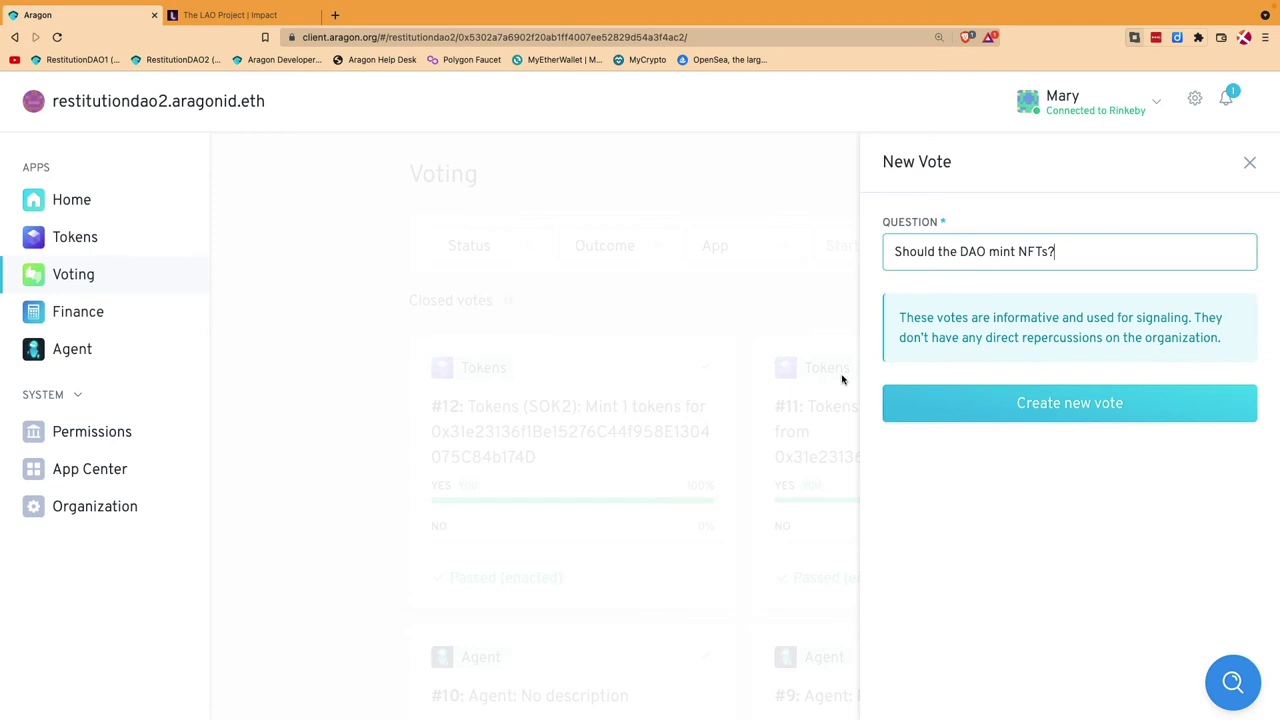
left_click(1066, 403)
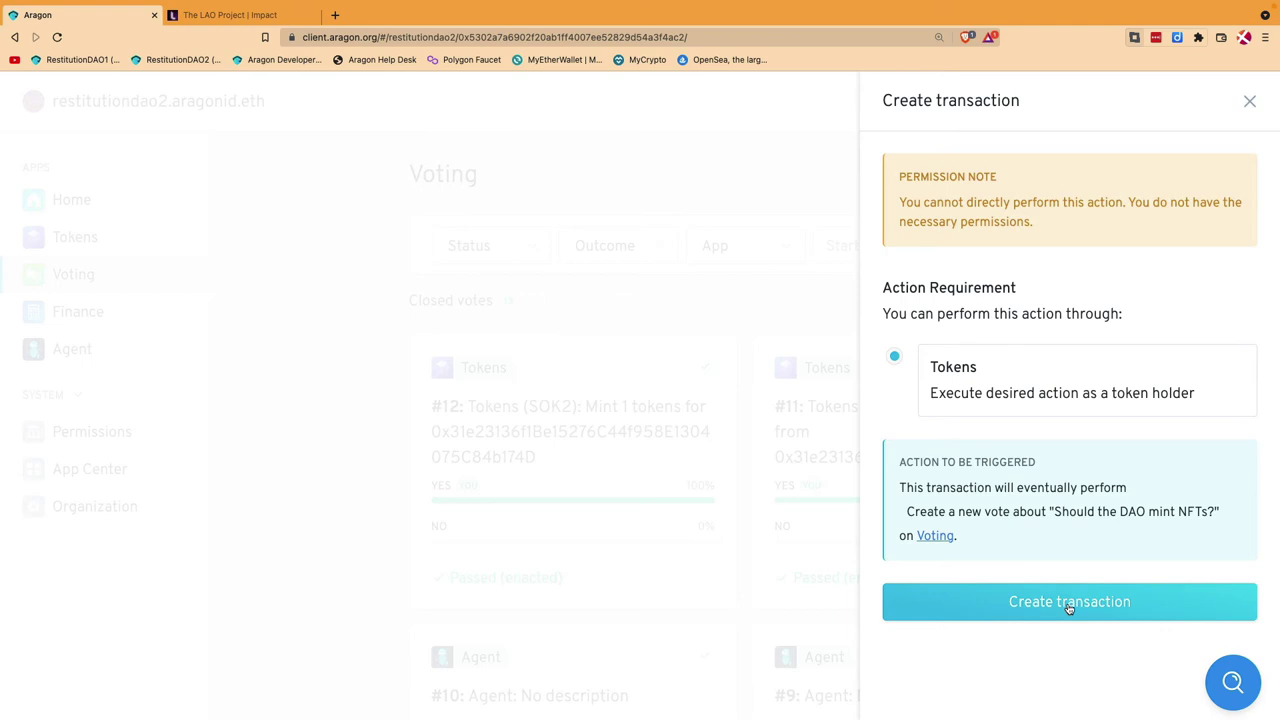
left_click(1068, 604)
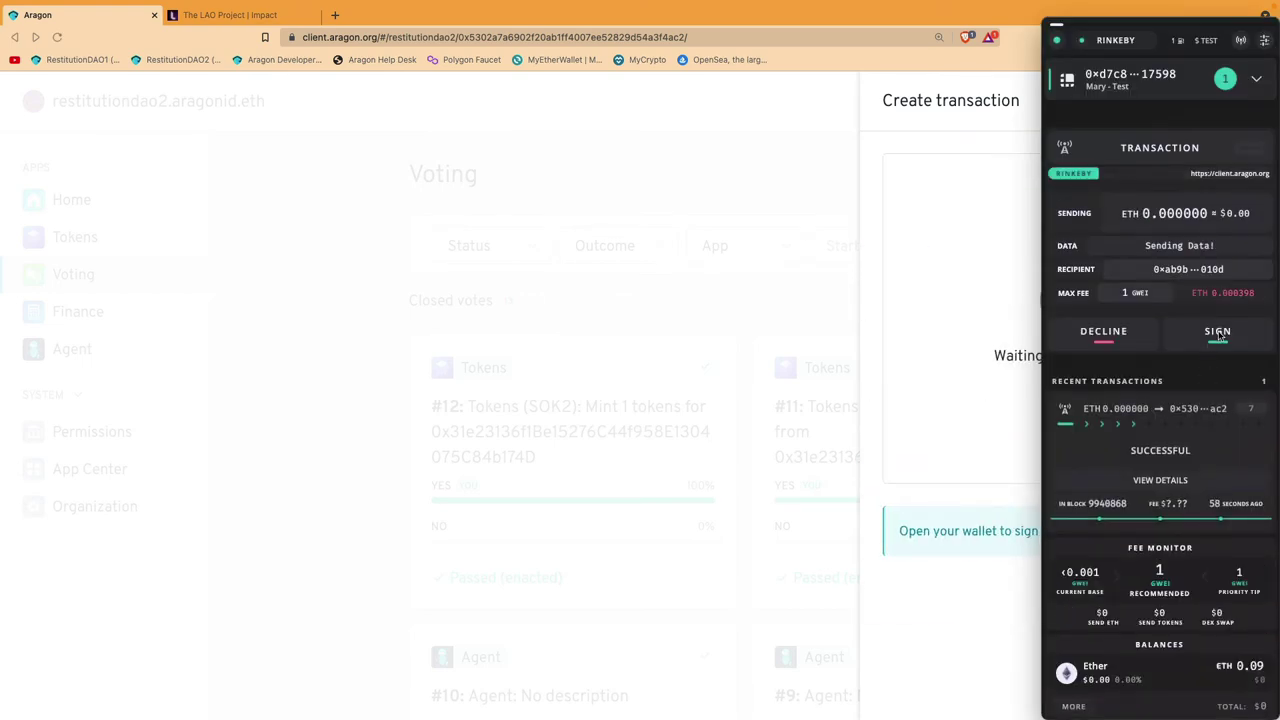
left_click(1218, 333)
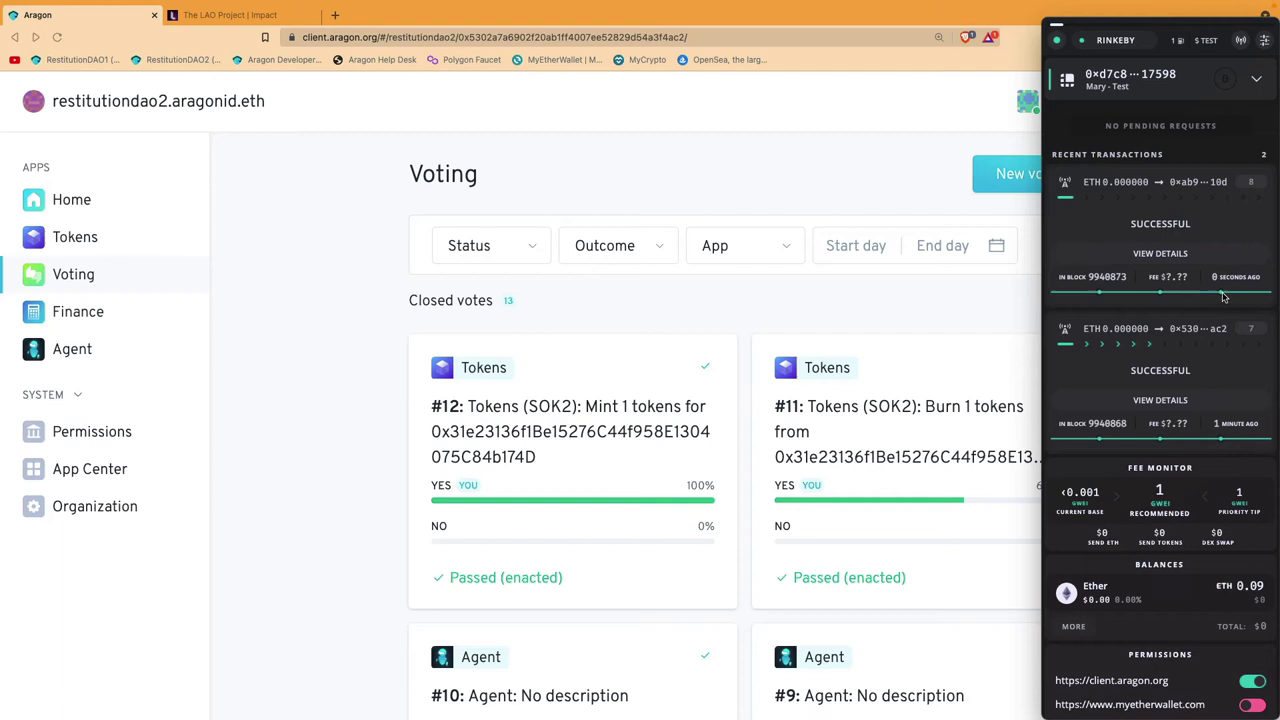
Step: Review the activity notifications, then open vote #13's details
left_click(306, 397)
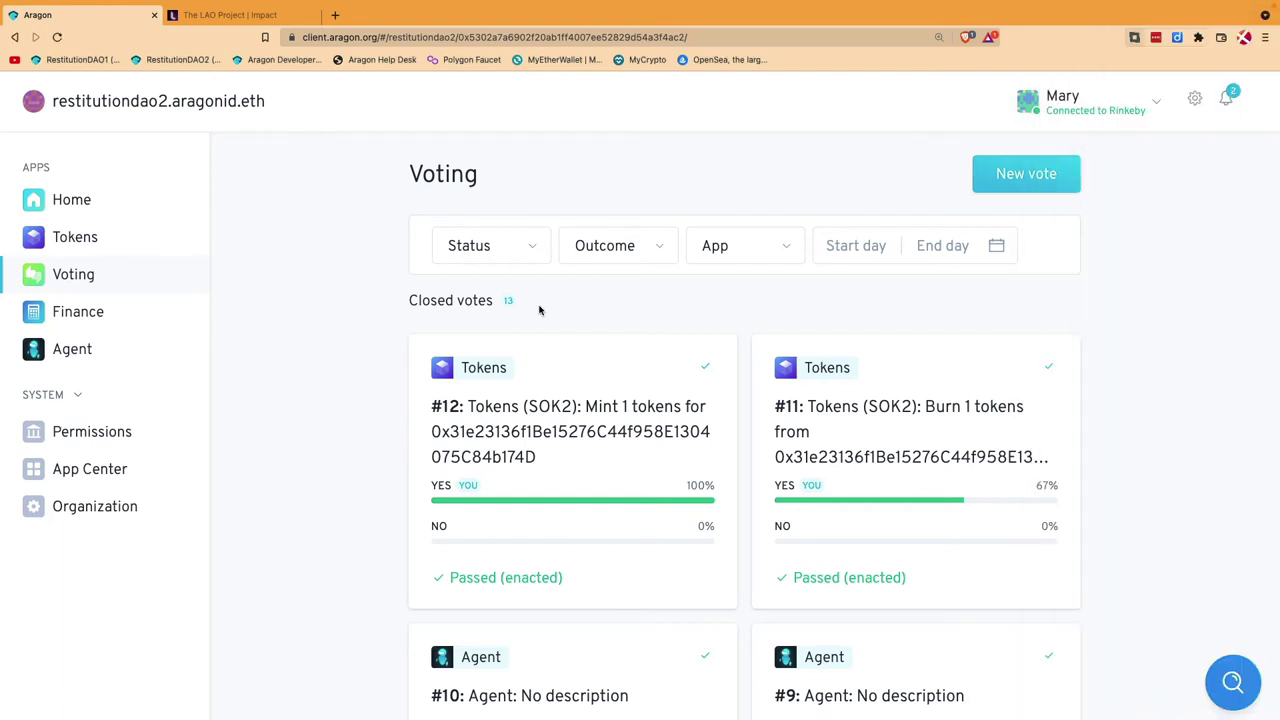
left_click(1230, 100)
left_click(285, 422)
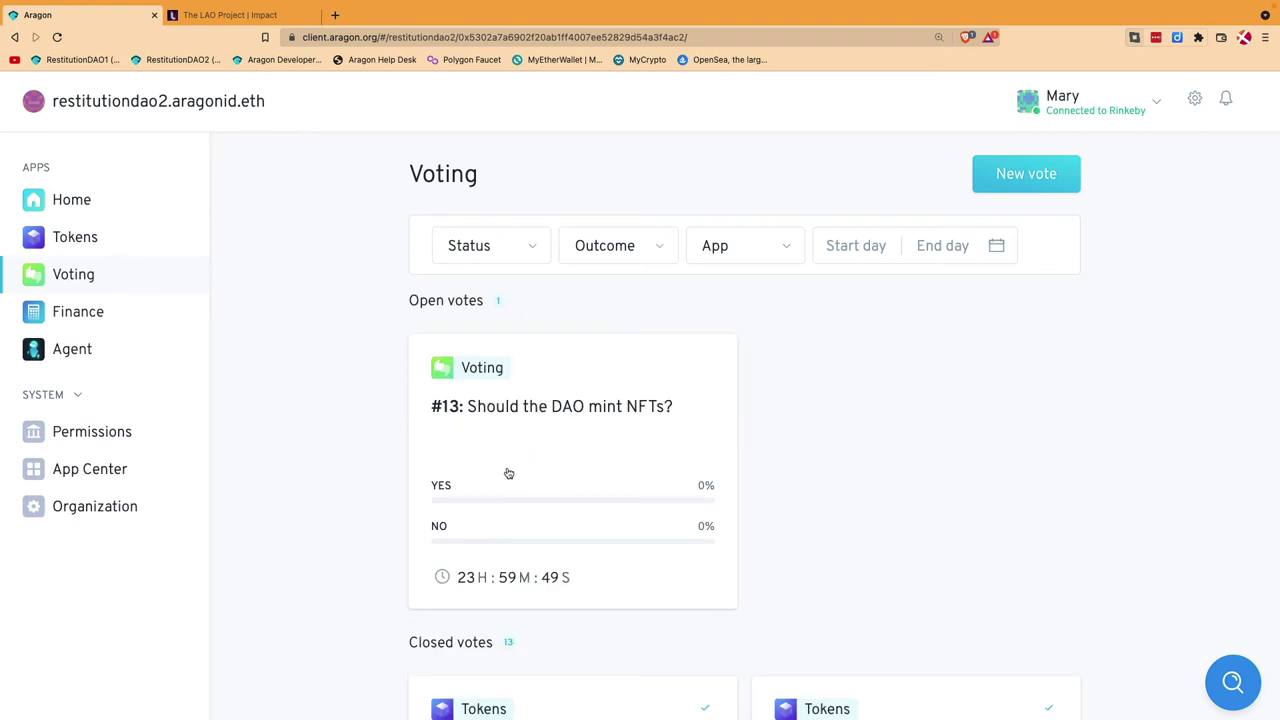
left_click(587, 447)
scroll(587, 447, "down", 2)
scroll(587, 447, "down", 2)
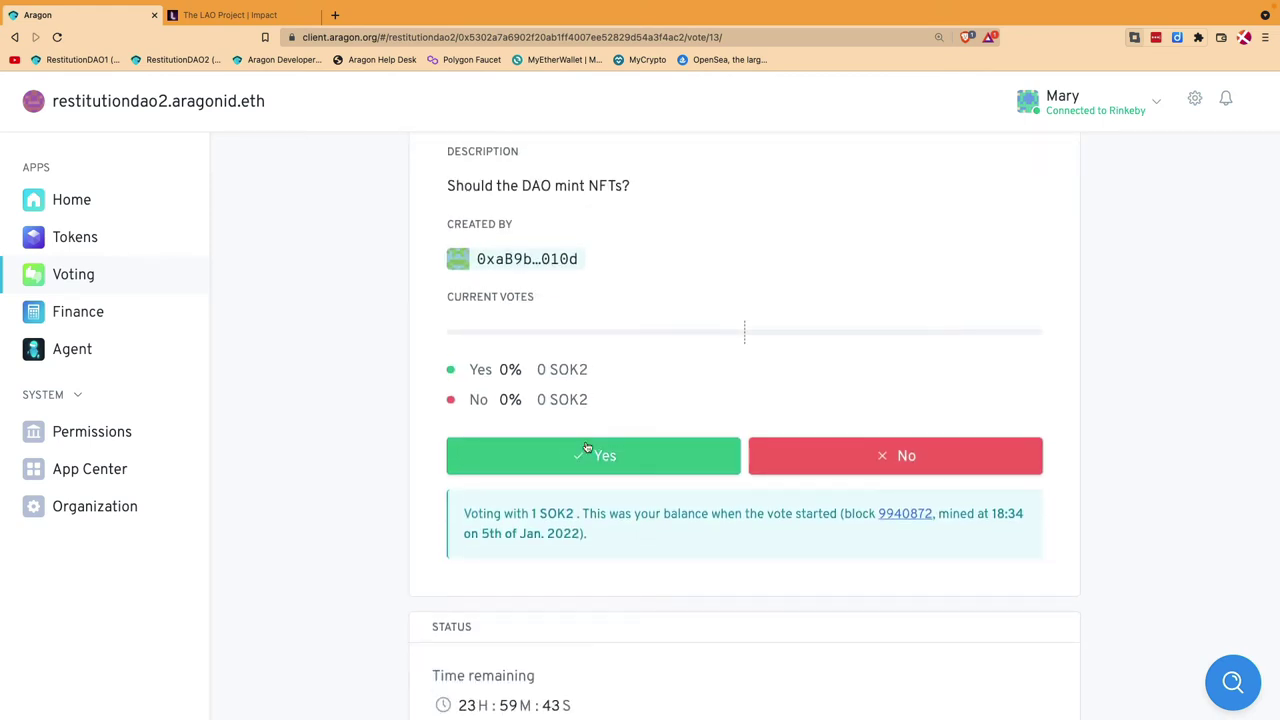
scroll(587, 447, "up", 4)
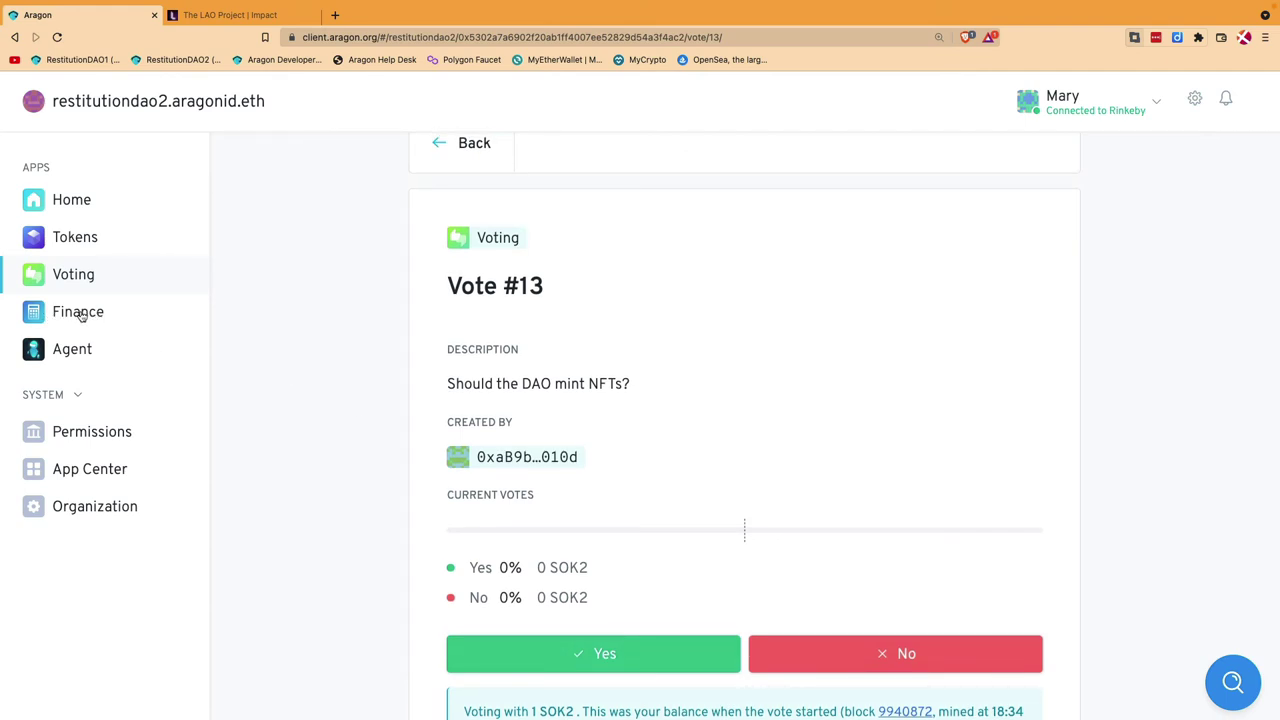
Step: Start a Finance withdrawal transfer and select the mistaken 0.3 entry in Recipient
left_click(82, 314)
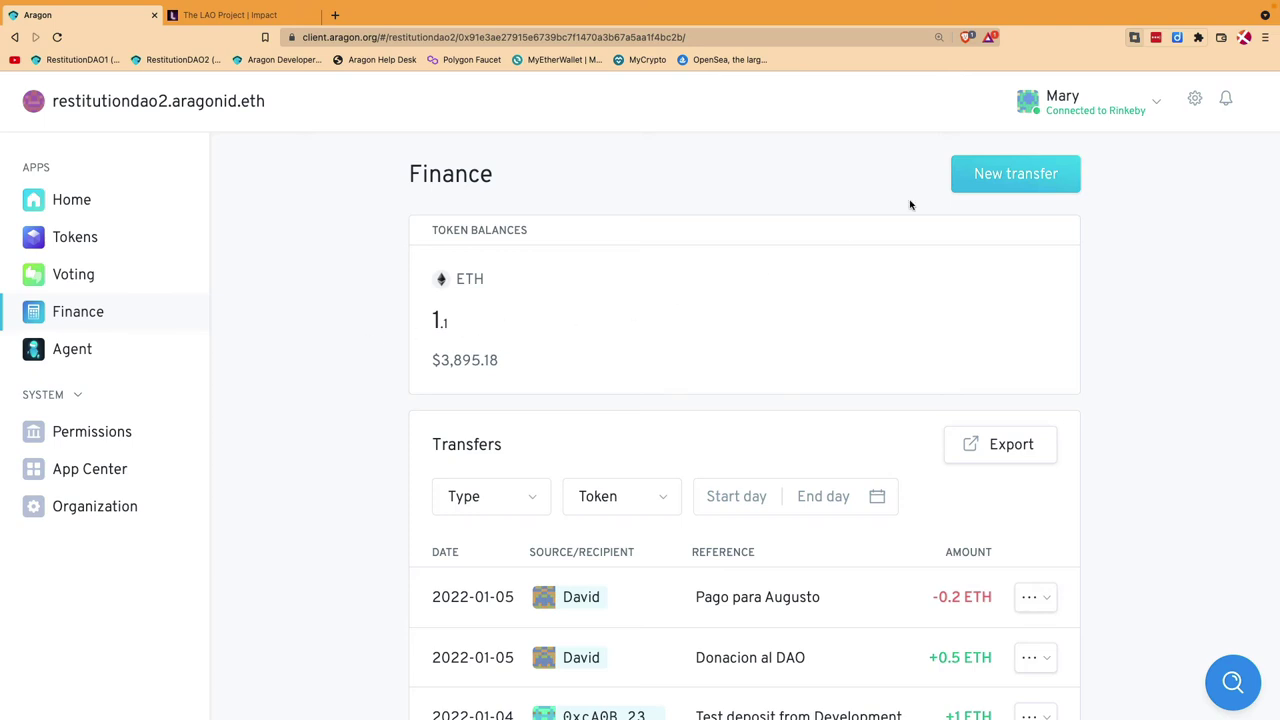
left_click(1013, 175)
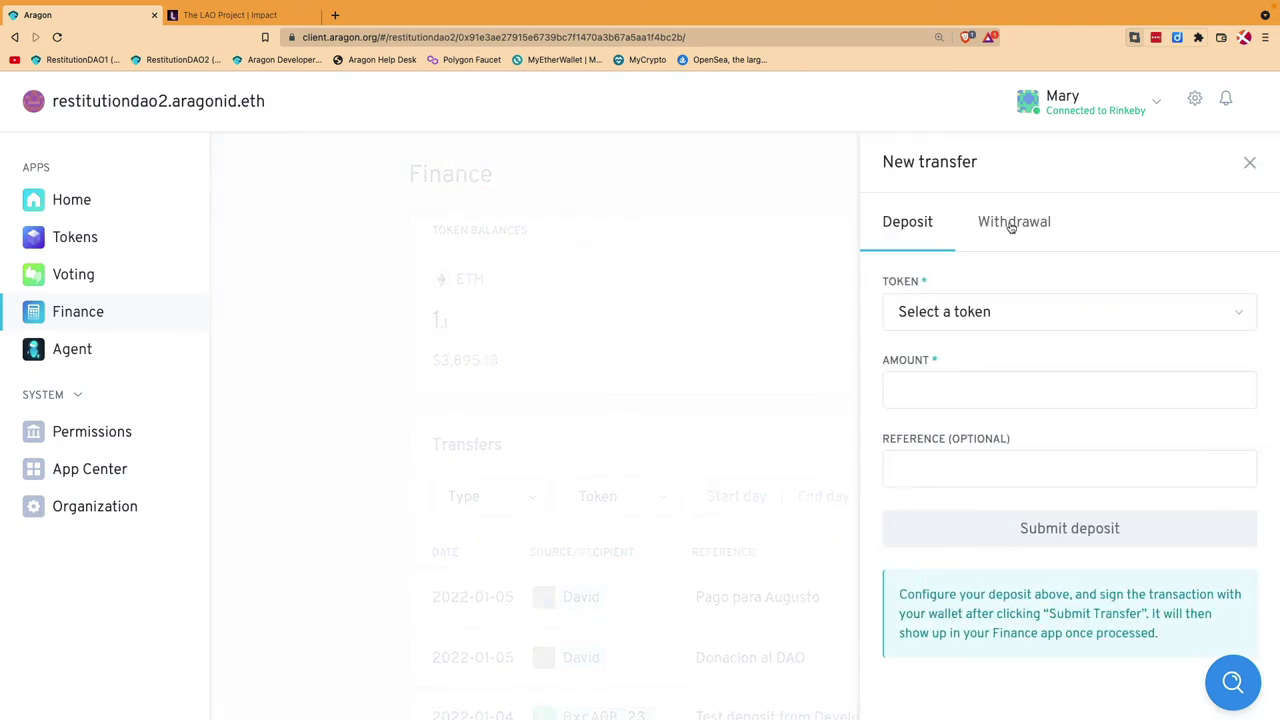
left_click(1016, 223)
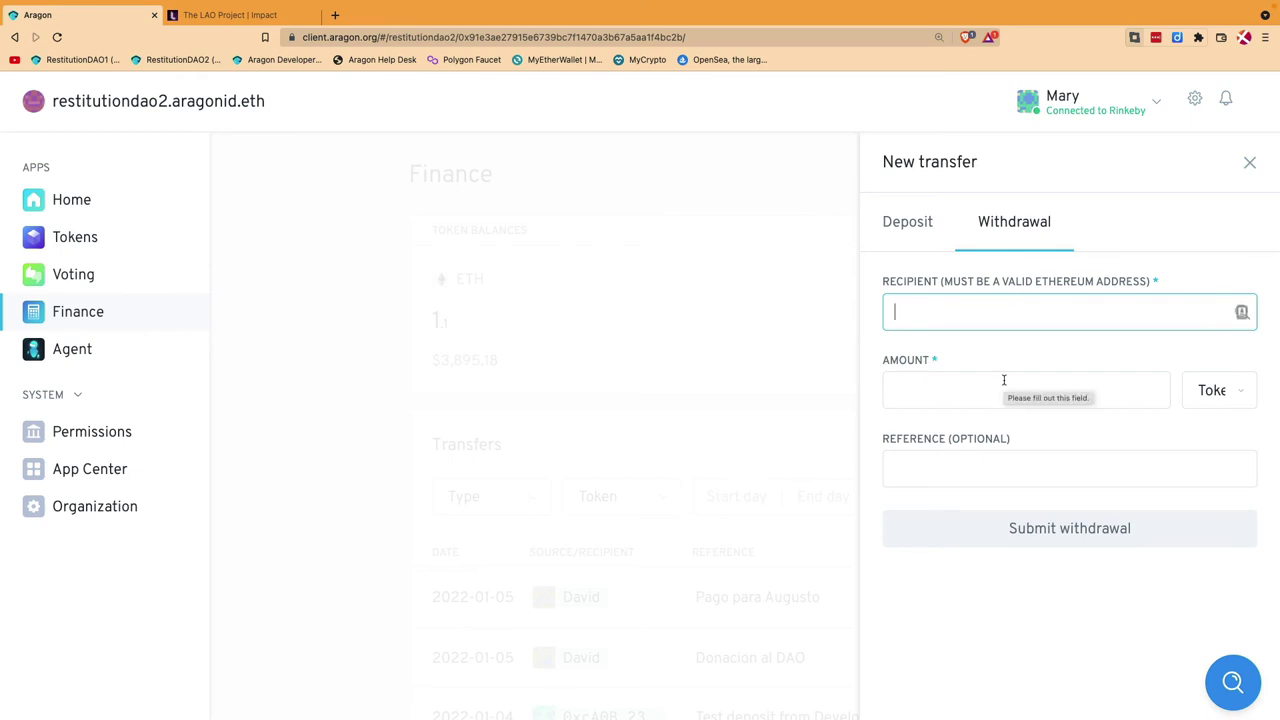
type("0.3")
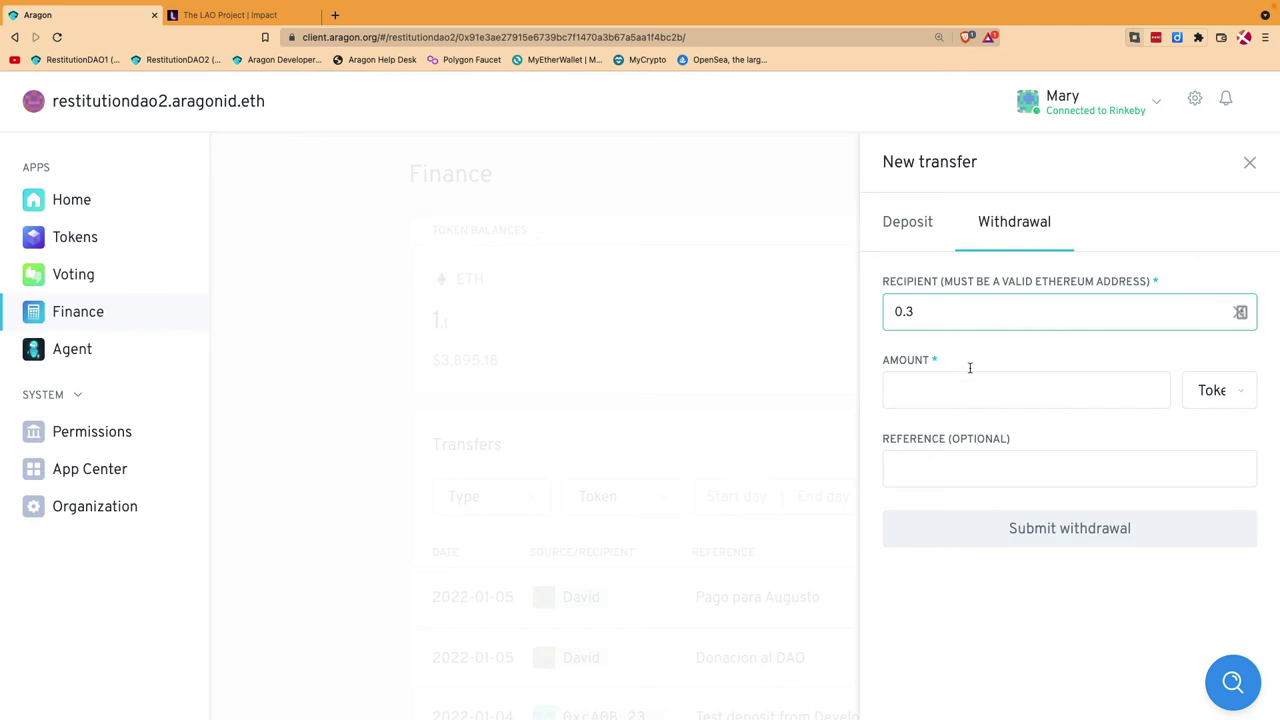
double_click(958, 317)
Step: Clear the wrong recipient, copy the payee's address in Frame, and switch back to the sending account
key("BackSpace")
mouse_move(1278, 393)
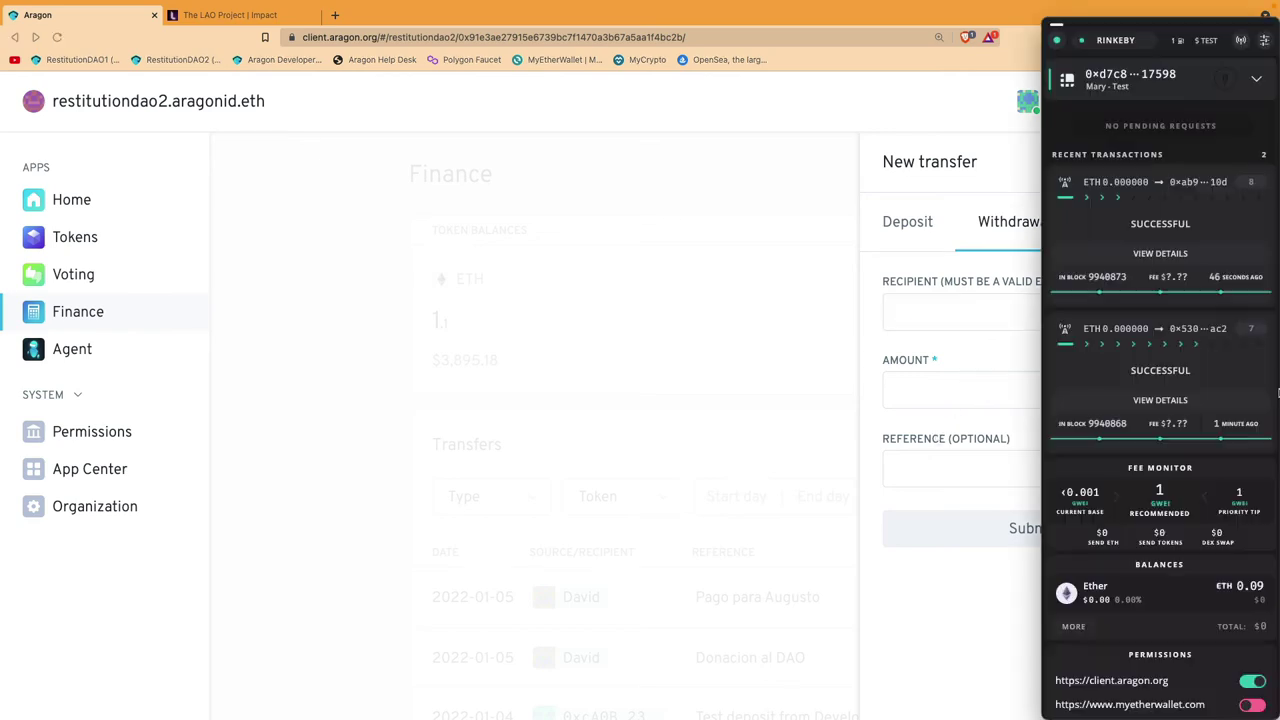
left_click(1200, 78)
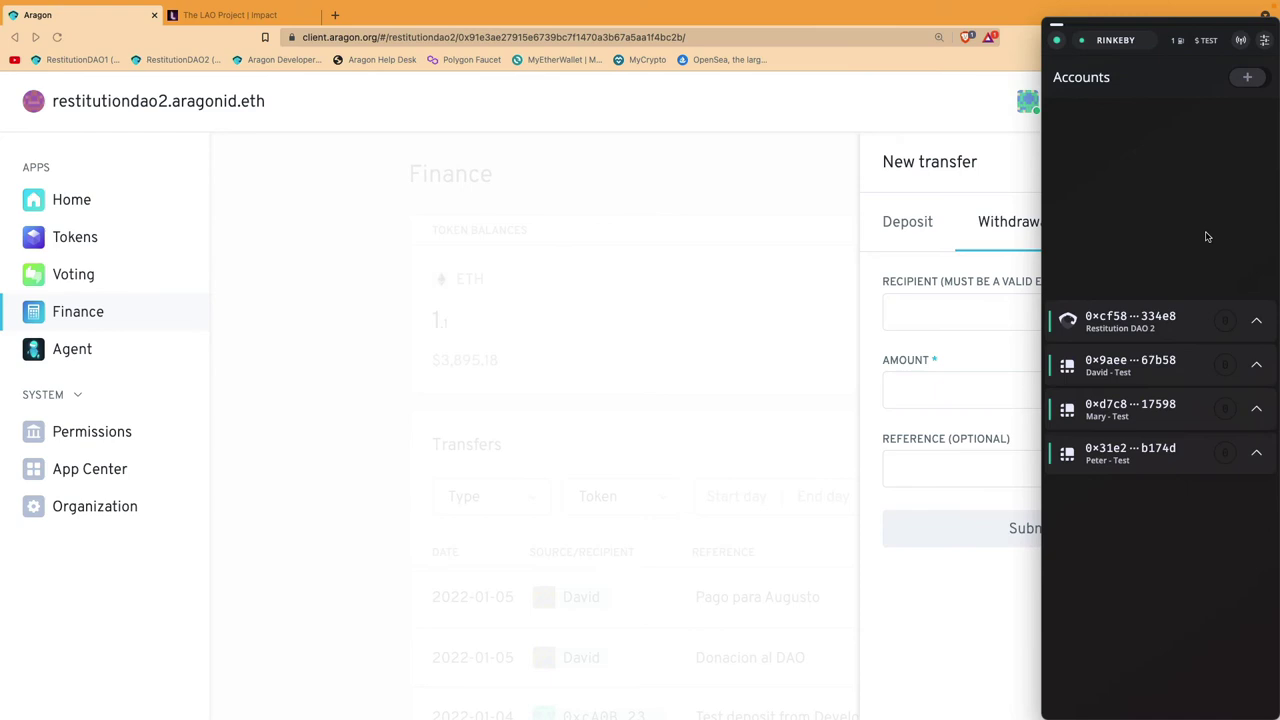
left_click(1258, 456)
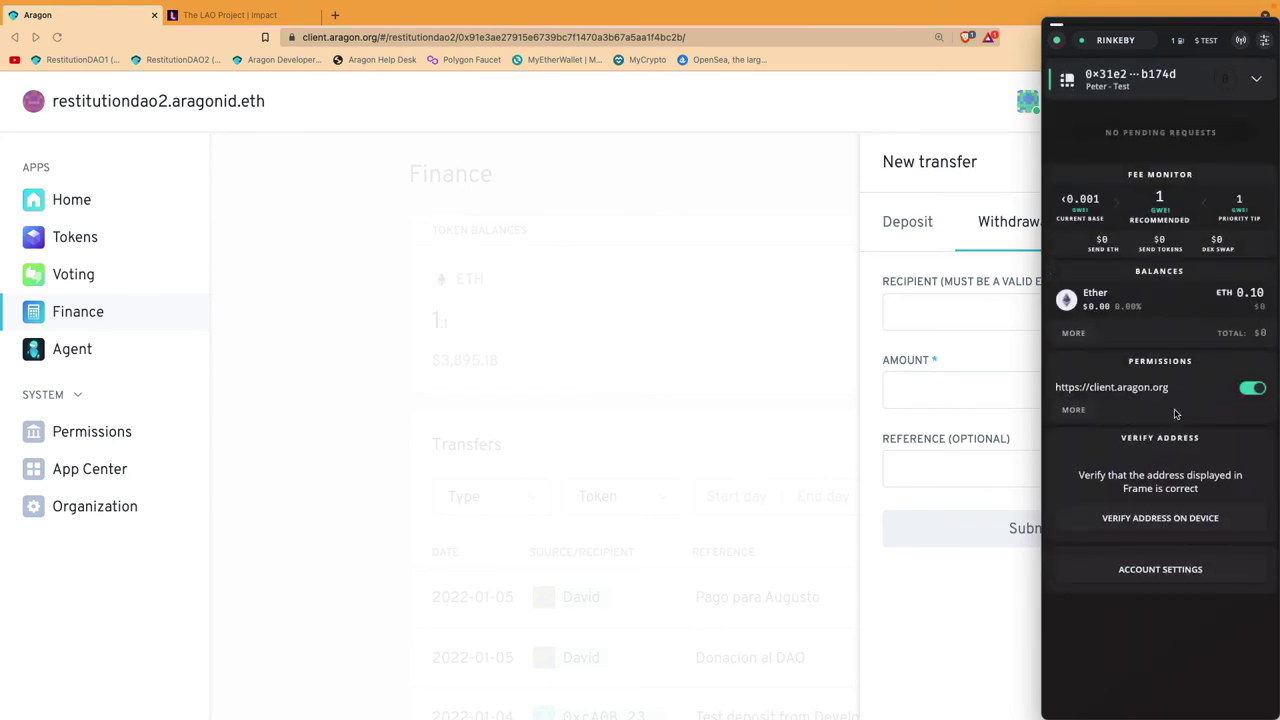
left_click(1151, 80)
left_click(1258, 80)
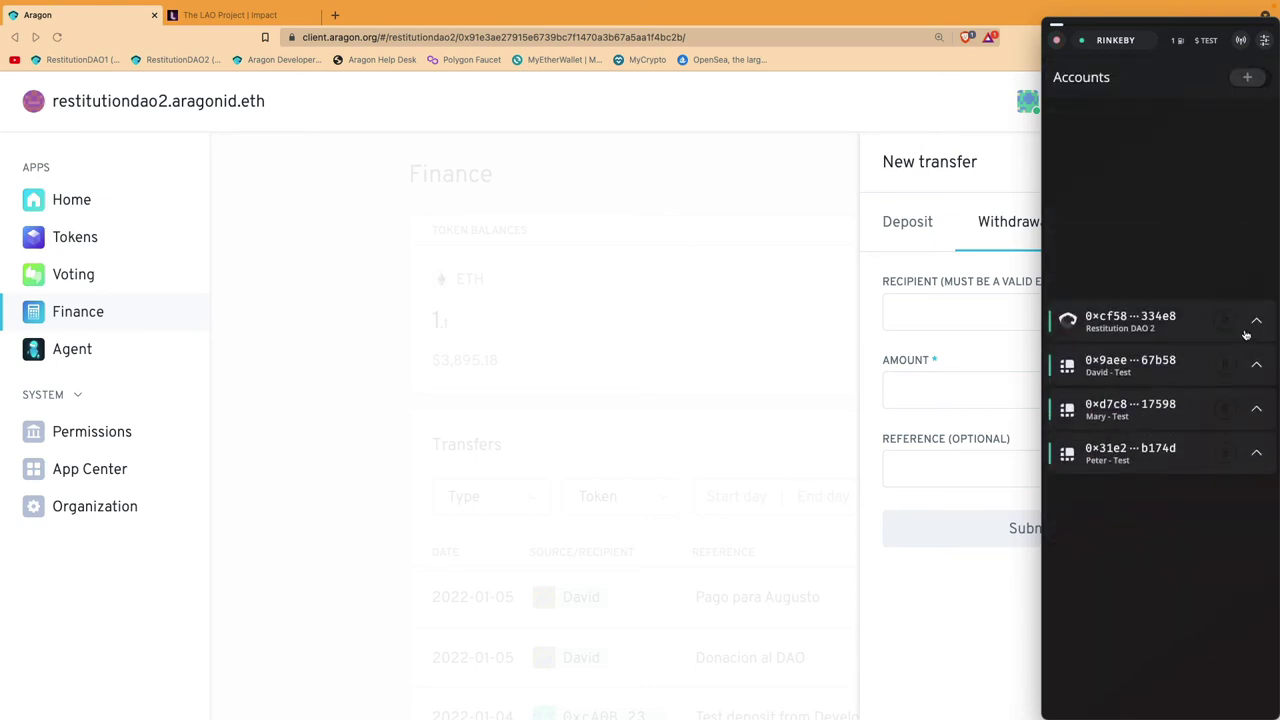
left_click(1257, 408)
left_click(712, 319)
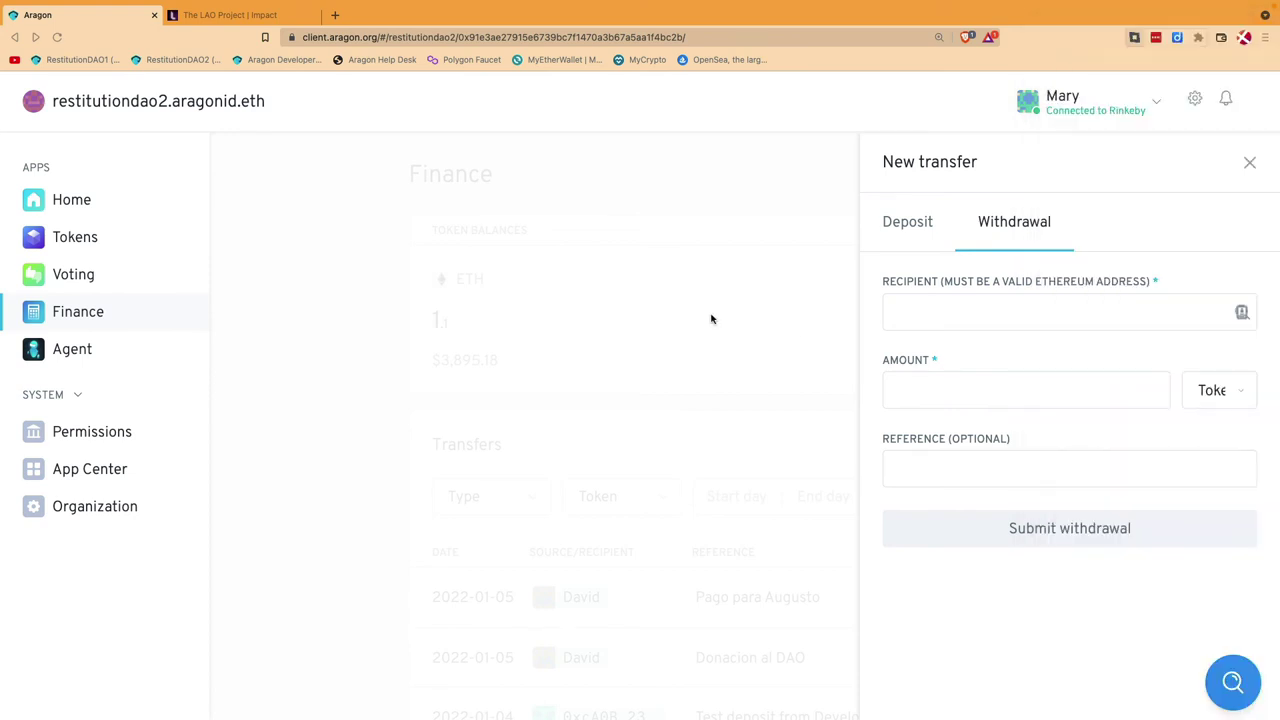
Step: Paste the payee's address as recipient, then close and reopen the New transfer form
left_click(978, 318)
type("0x31e2313cf1be15276c44f958e1304075c84b174d")
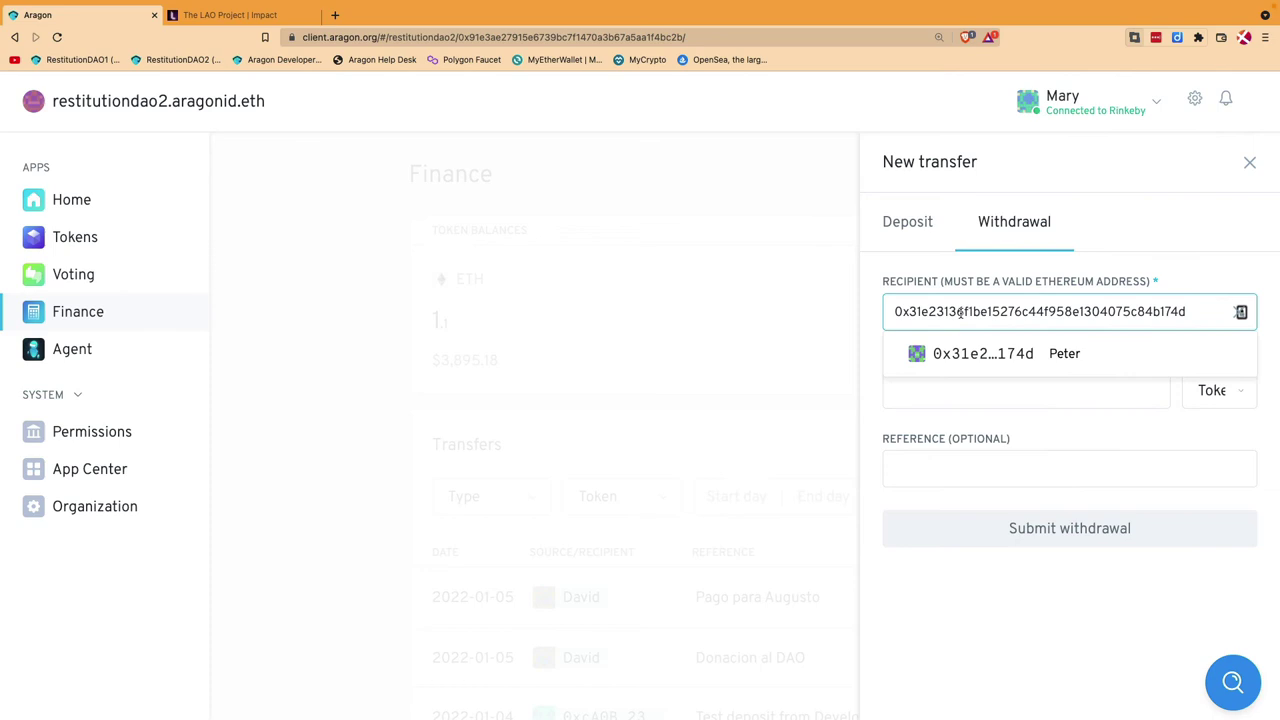
left_click(800, 371)
mouse_move(1278, 232)
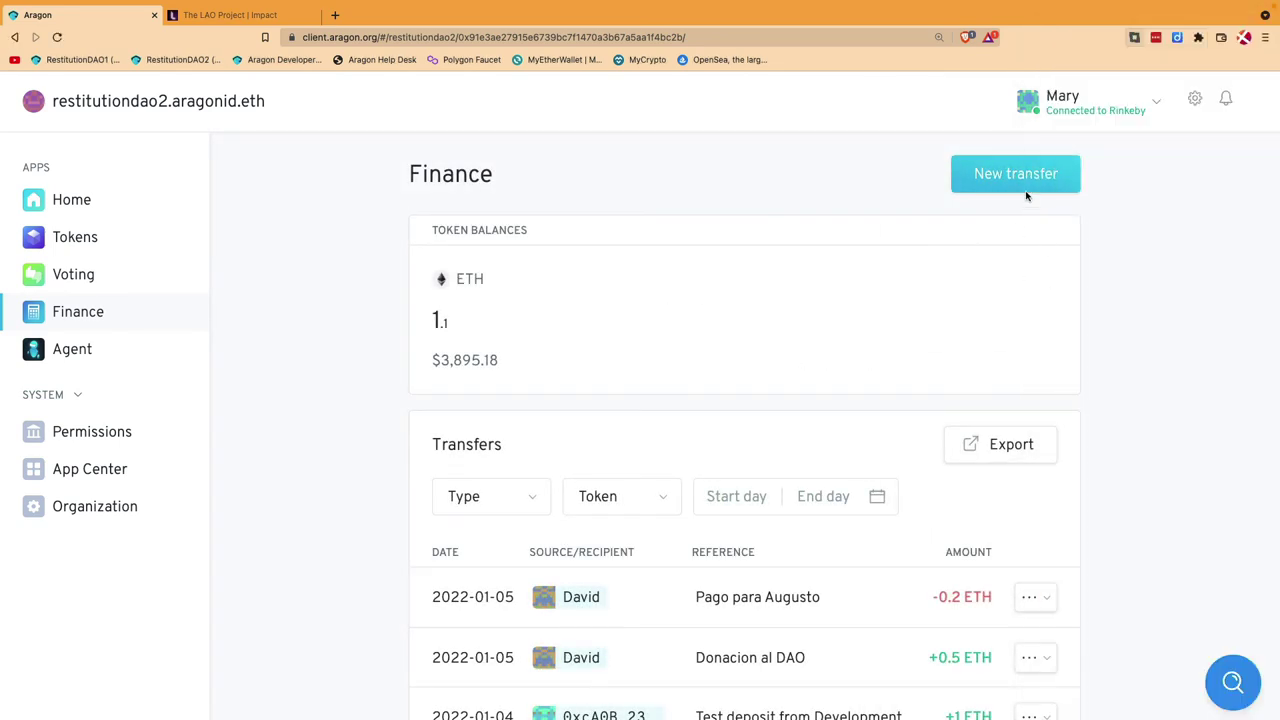
left_click(1025, 190)
Step: Restart the transfer as a Withdrawal with the payee's address pasted as Recipient
left_click(1026, 318)
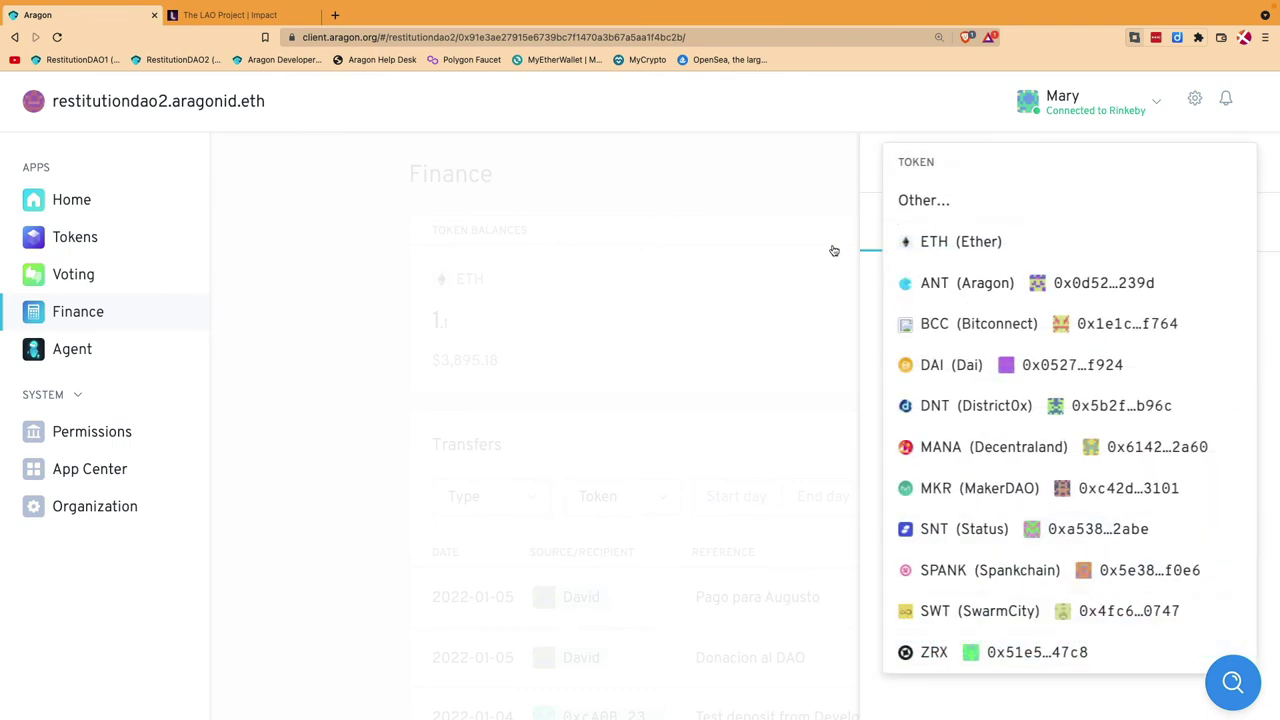
left_click(834, 250)
left_click(1022, 176)
left_click(1020, 222)
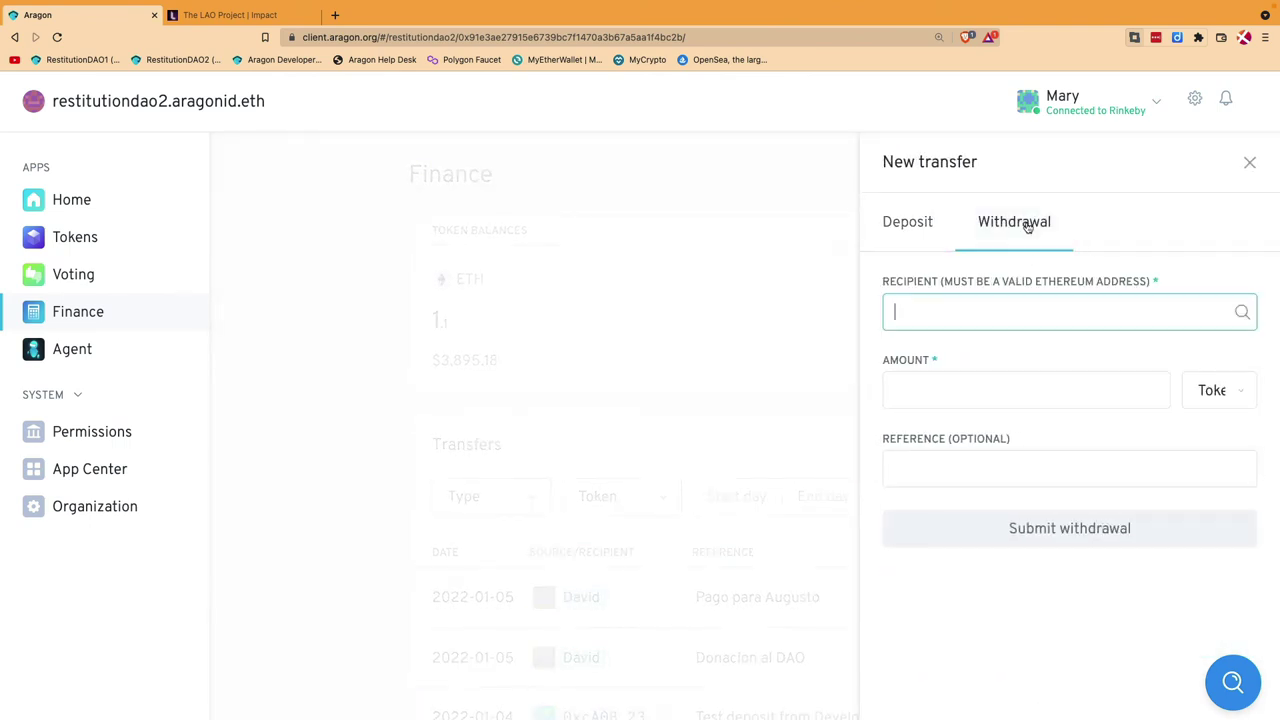
type("0x31e23136f1be15276c44f958e1304075c84b174d")
left_click(998, 390)
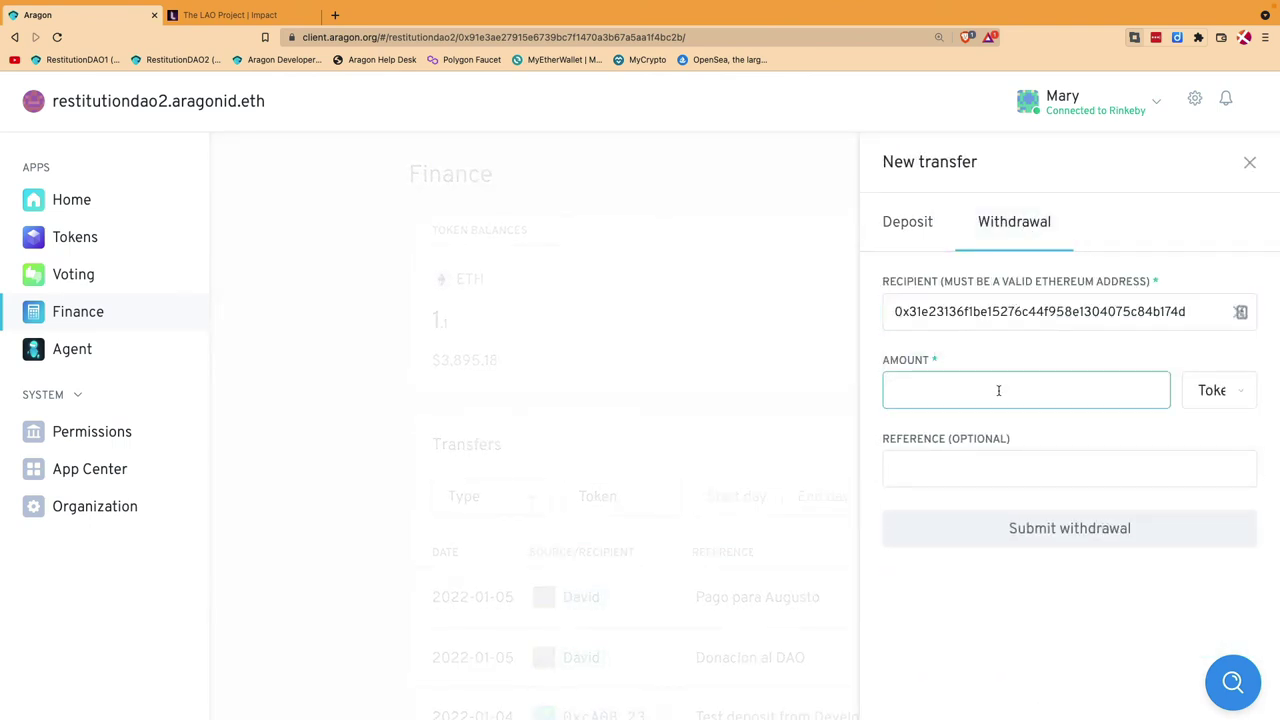
Step: Enter an amount of 0.3 ETH with the reference 'Payment for services'
type("0.3")
left_click(1203, 403)
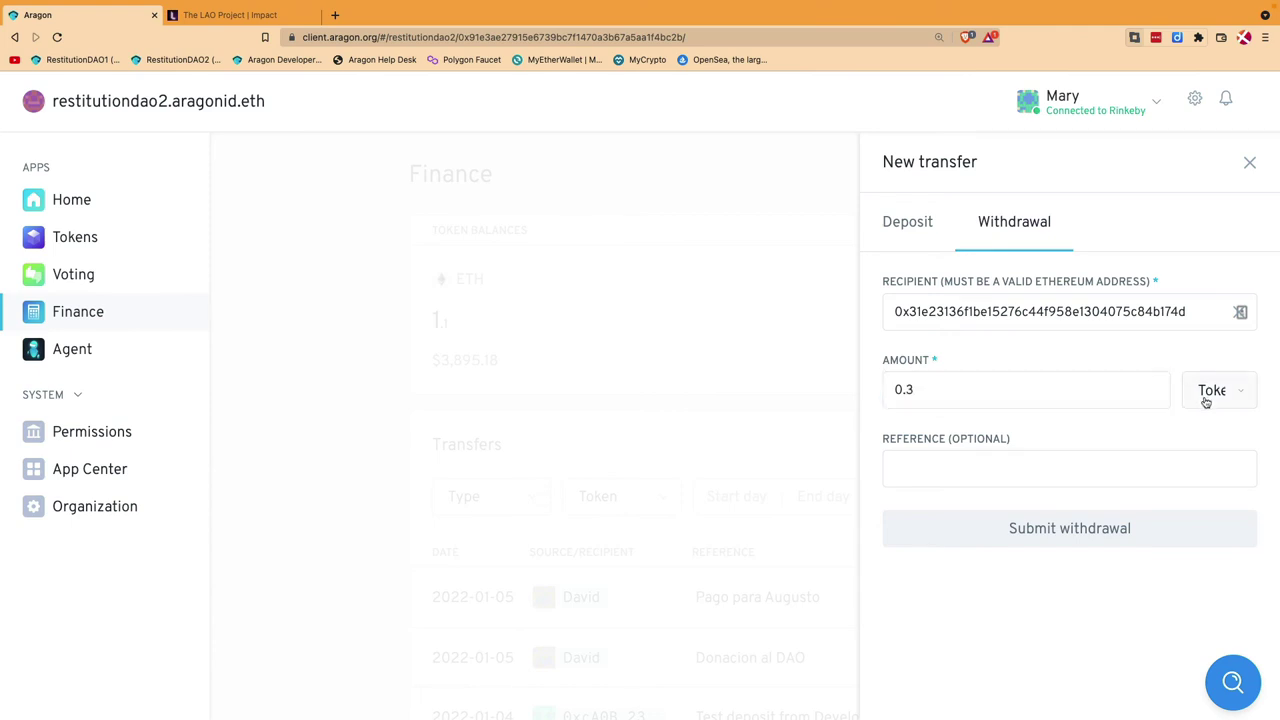
left_click(1217, 410)
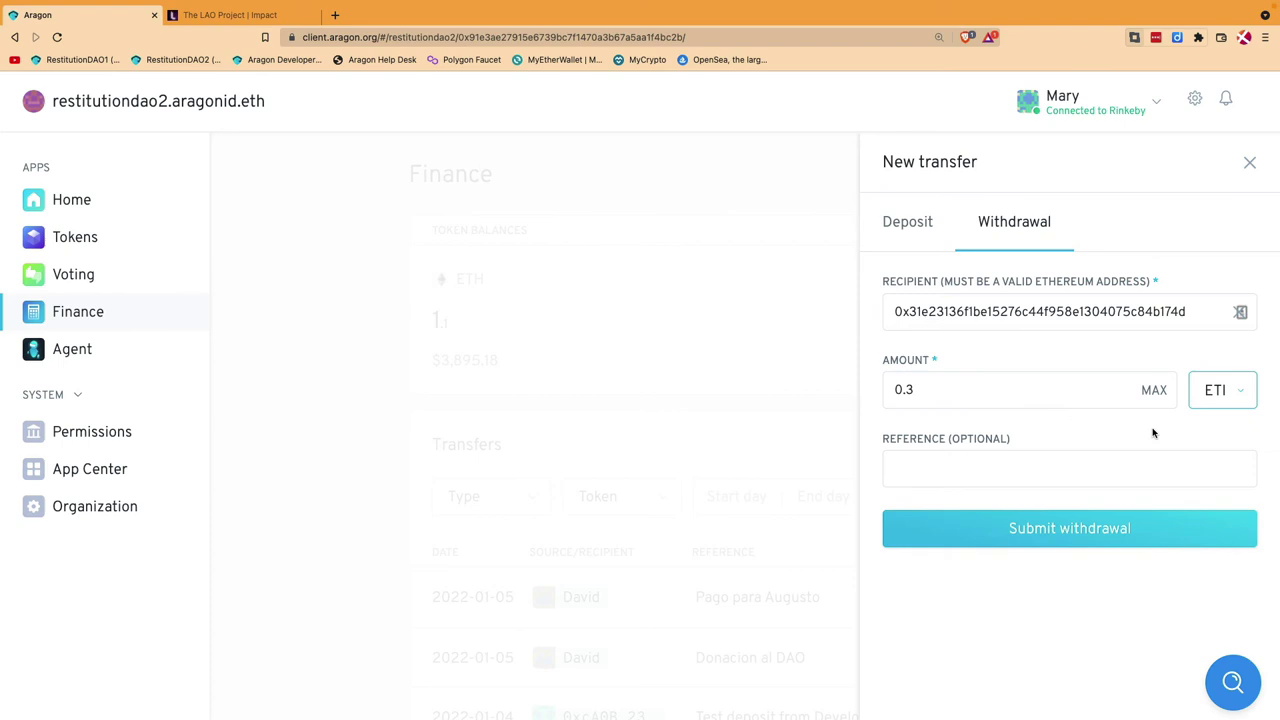
left_click(1034, 459)
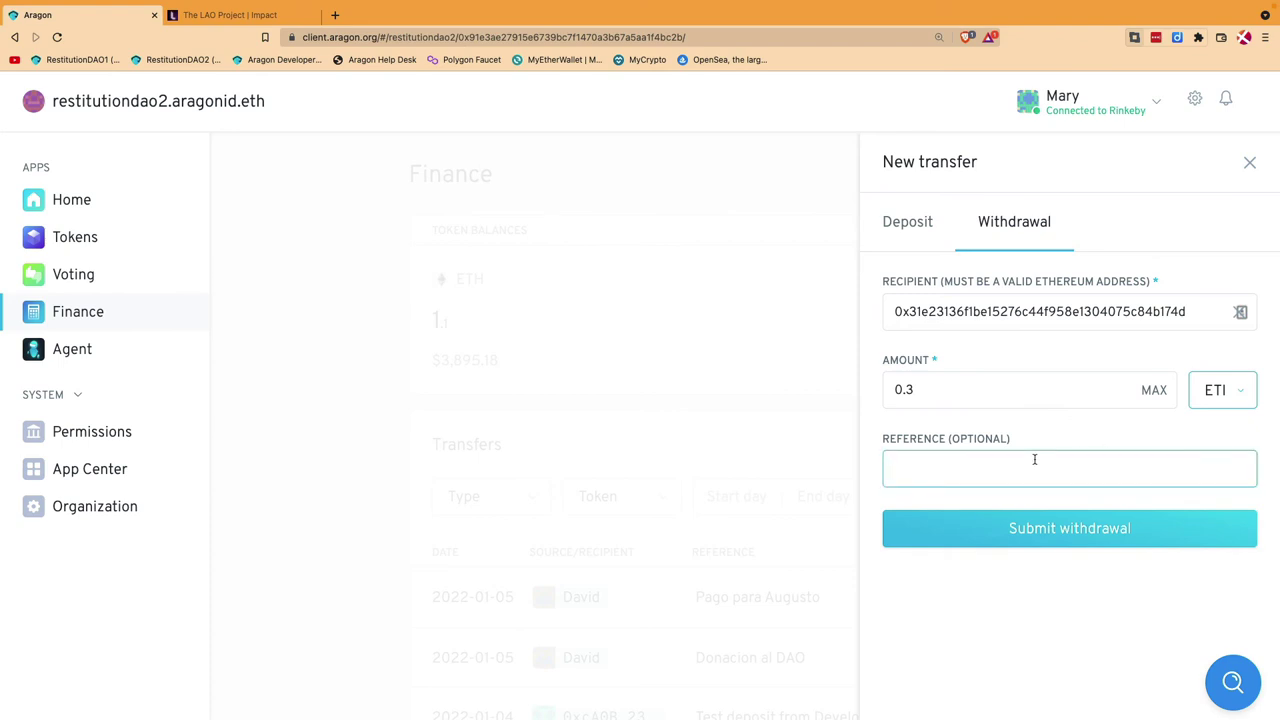
type("Payment for services")
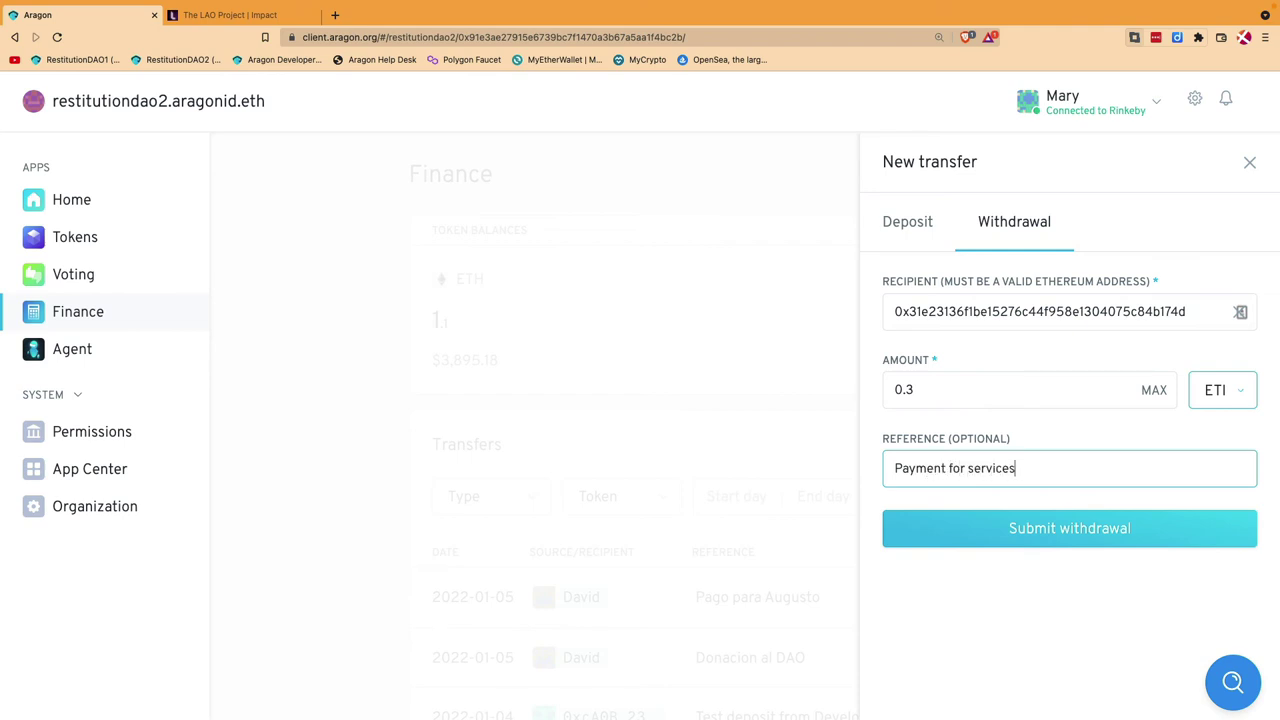
Step: Submit the 0.3 ETH withdrawal, create its vote transaction, and sign it in Frame
left_click(1070, 532)
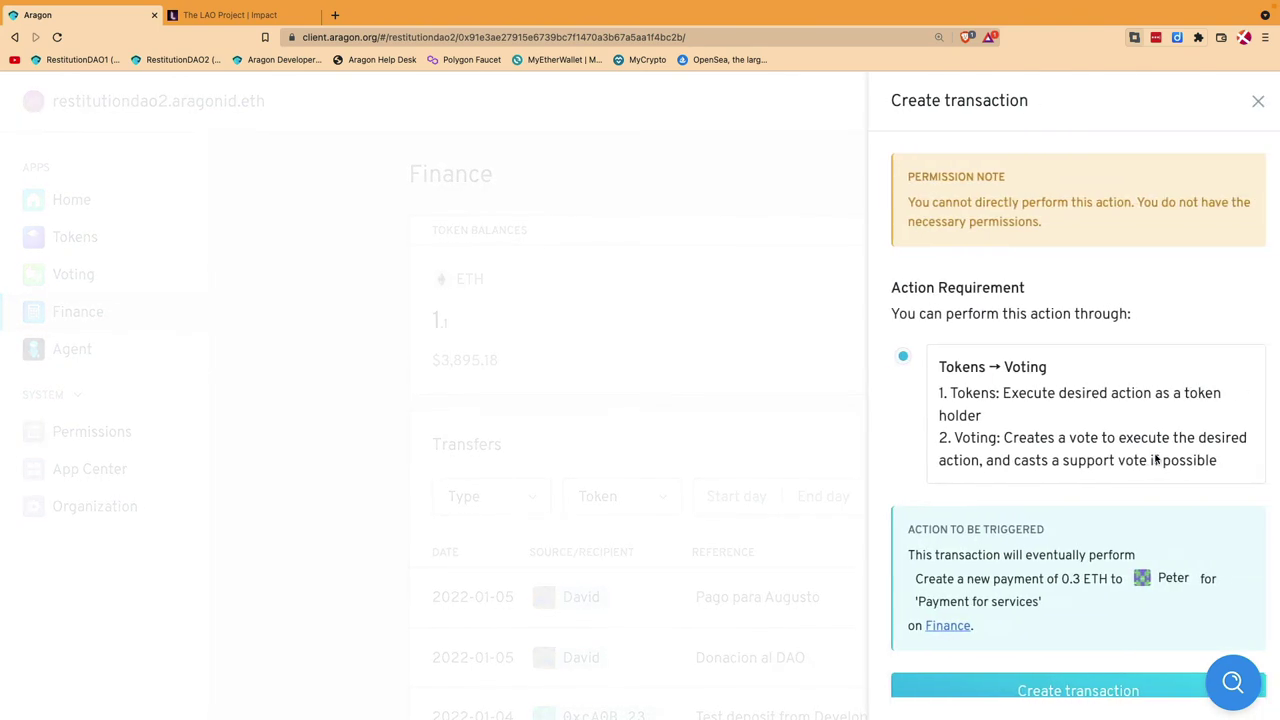
scroll(1078, 636, "down", 1)
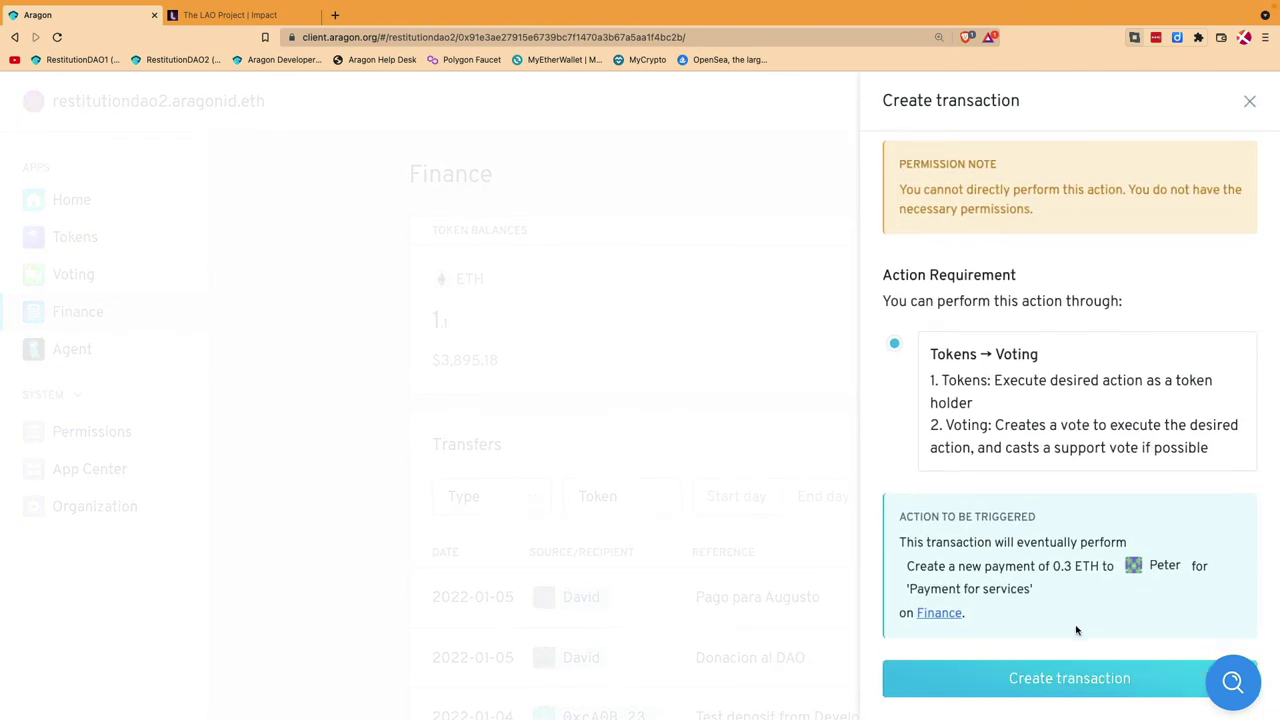
left_click(1070, 679)
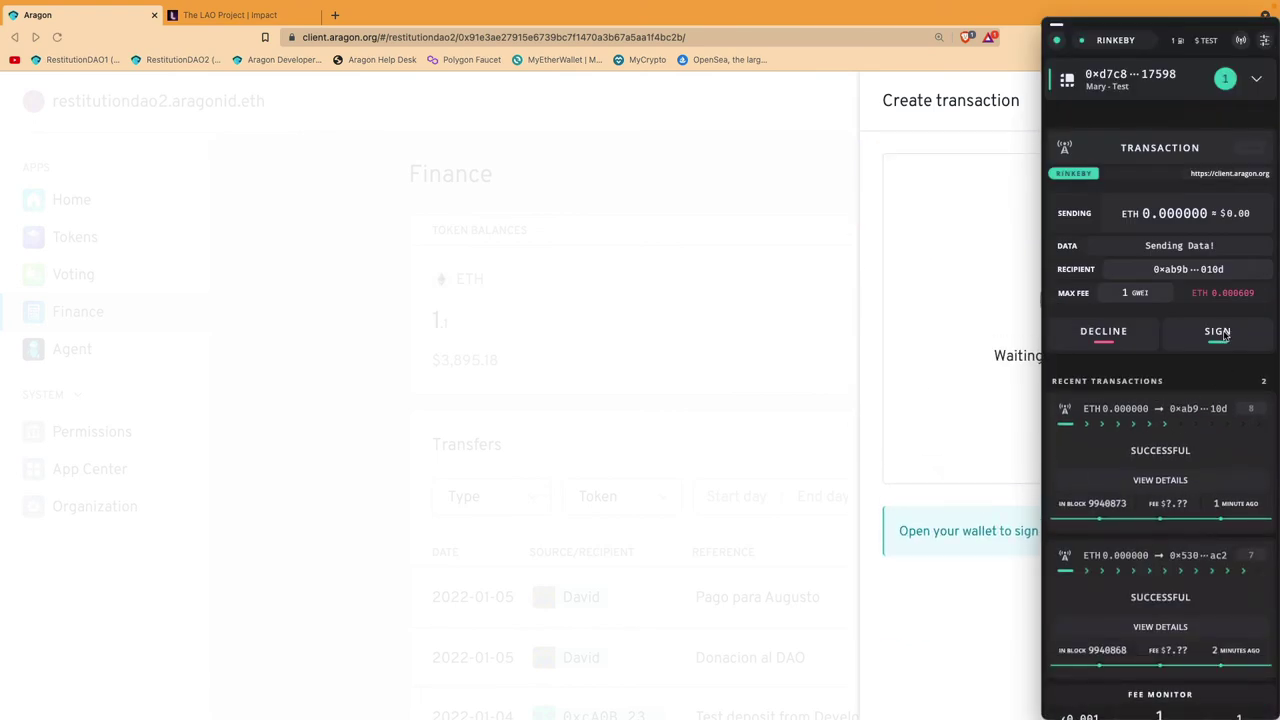
left_click(1222, 335)
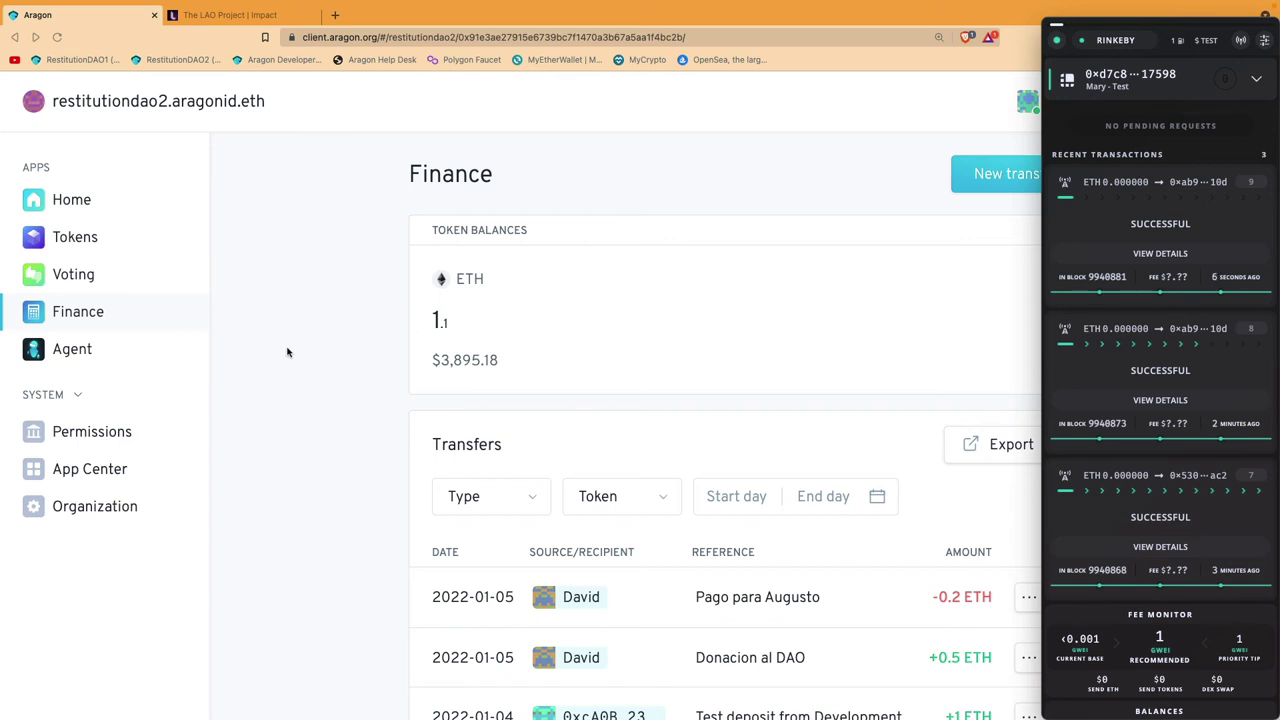
Step: Open vote #14, the 0.3 ETH payment proposal, from the Voting app
left_click(305, 368)
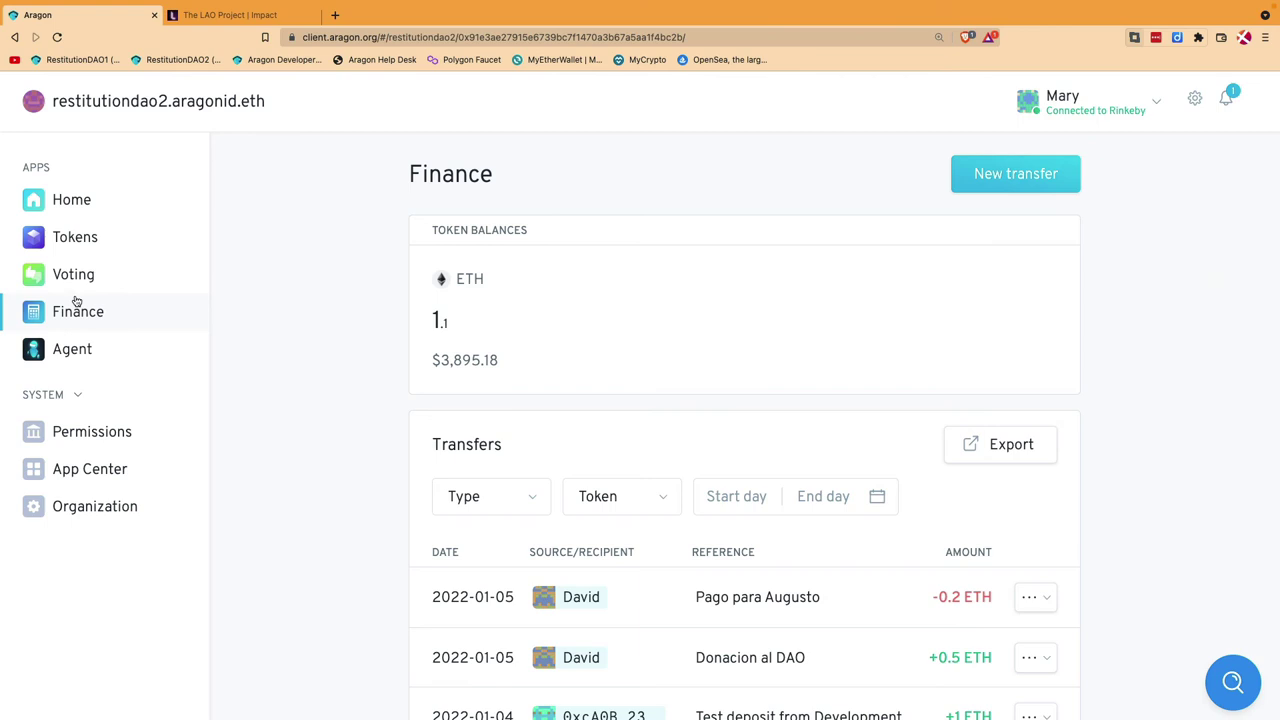
left_click(68, 284)
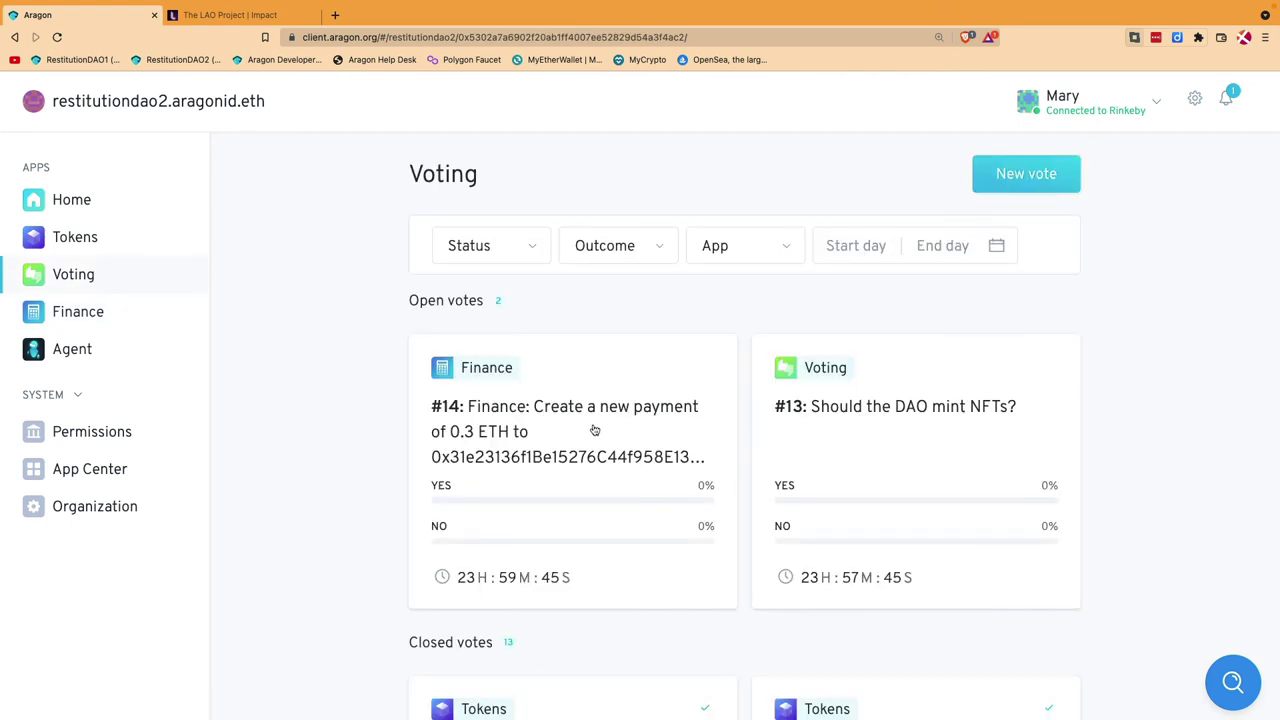
left_click(566, 428)
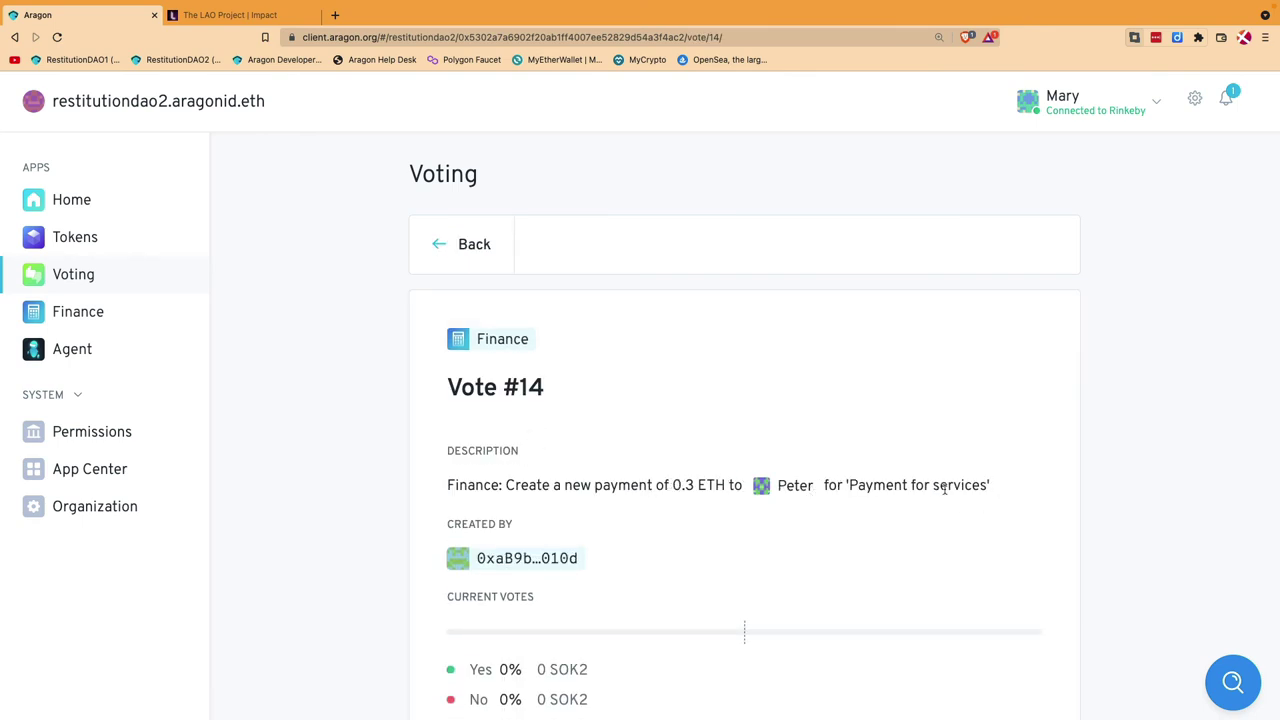
scroll(964, 492, "down", 5)
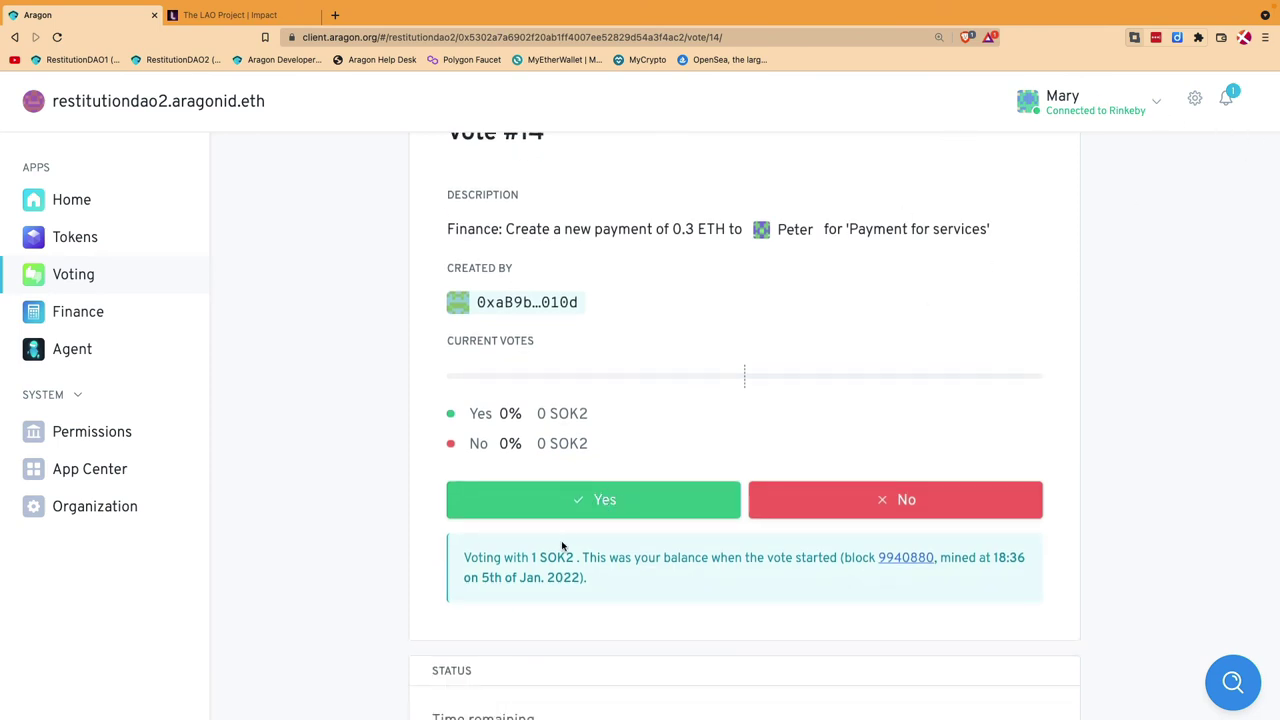
Step: Vote Yes on vote #14 and sign the transaction, bringing Yes to 100%
left_click(602, 500)
left_click(1126, 368)
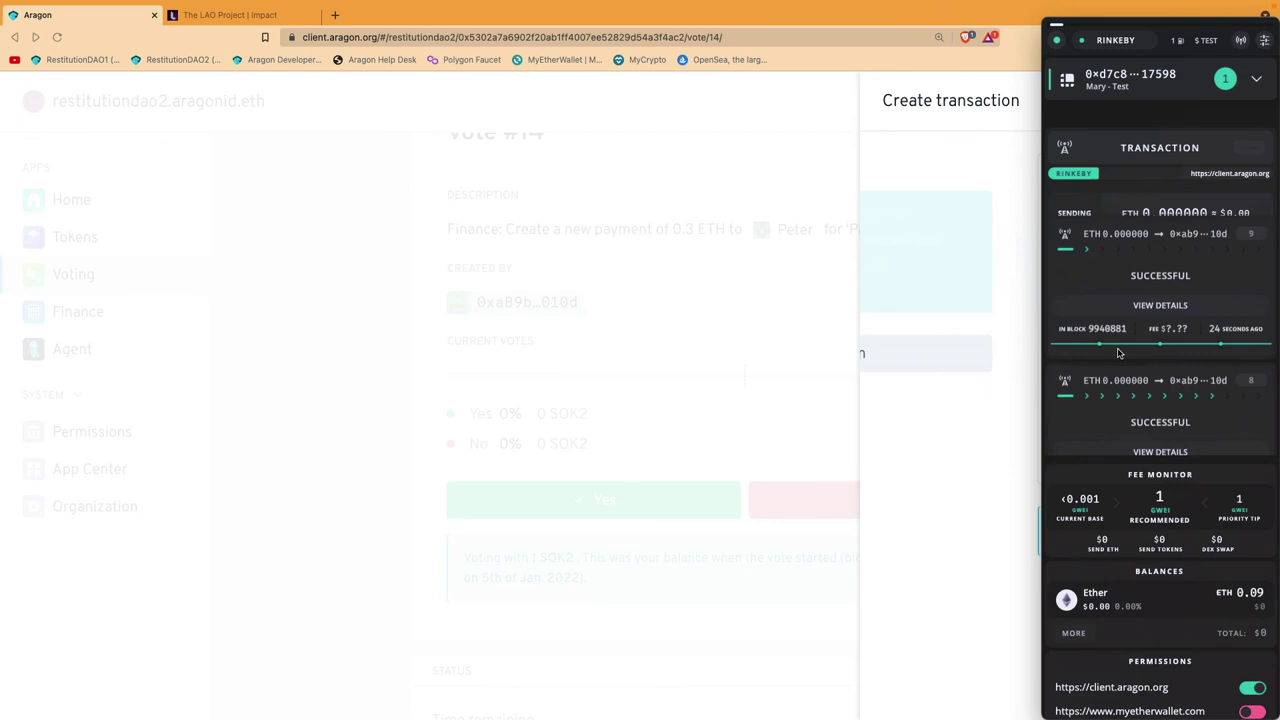
left_click(1218, 334)
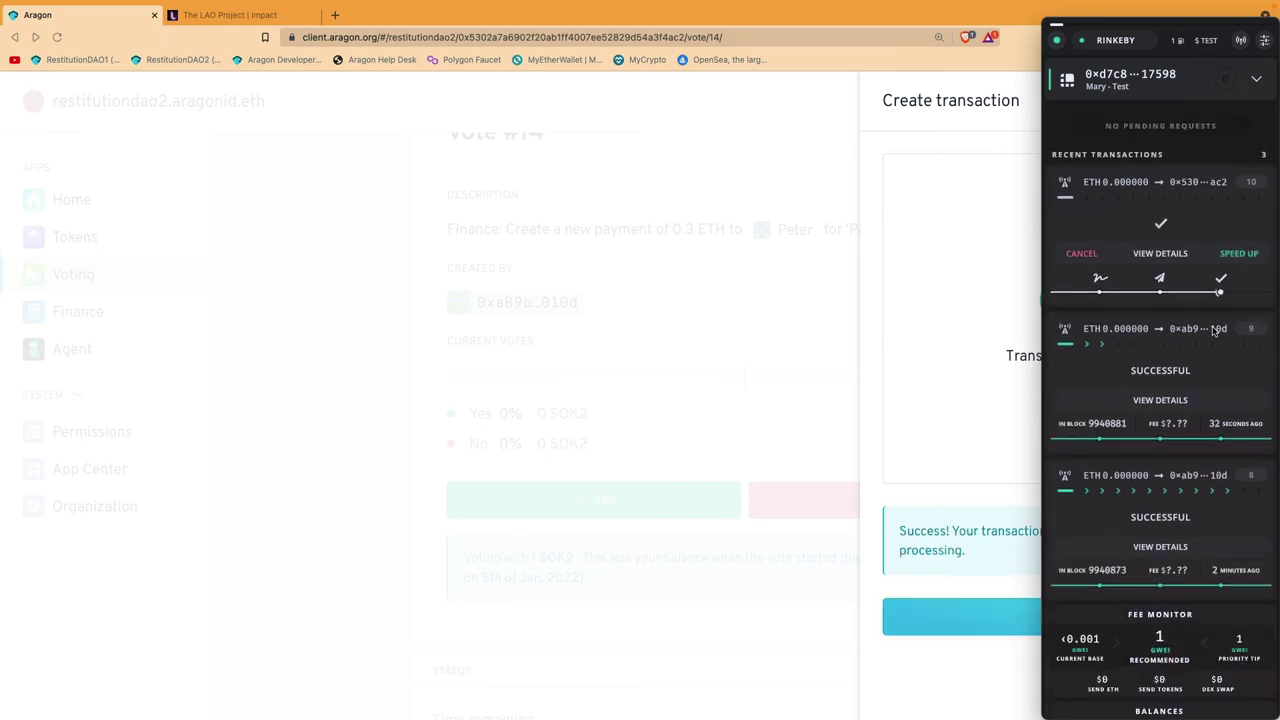
left_click(723, 298)
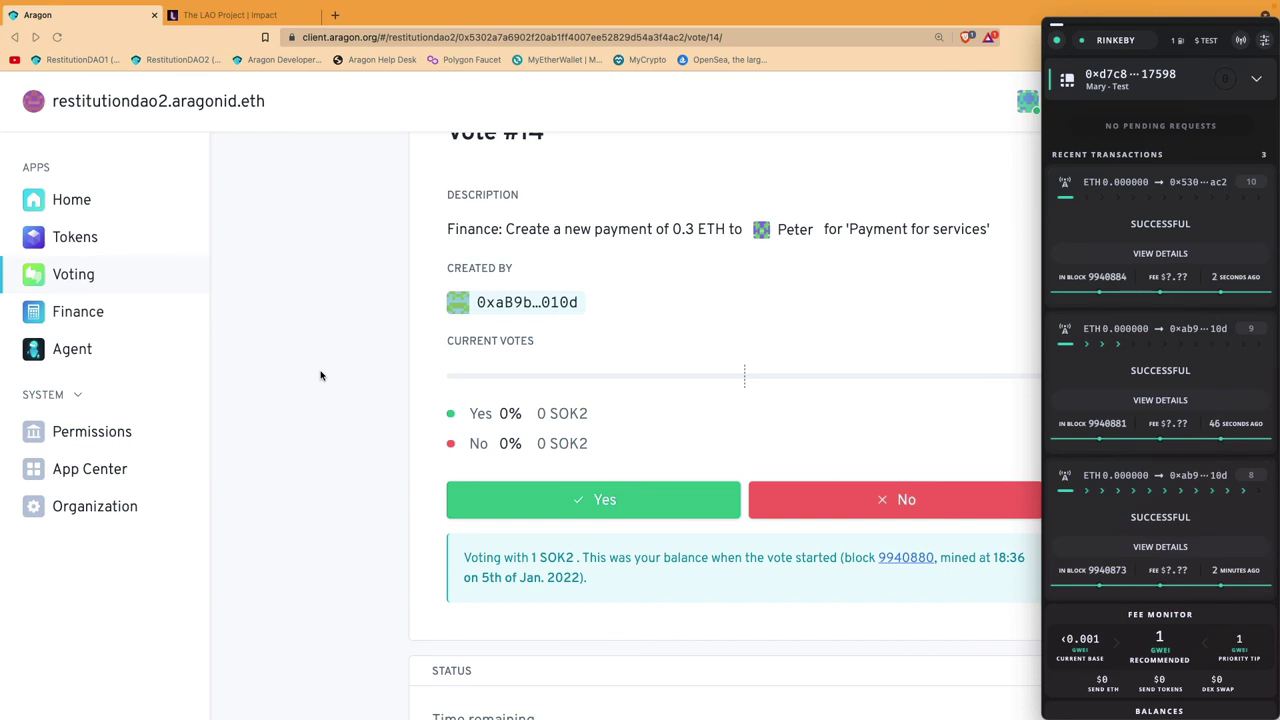
left_click(318, 375)
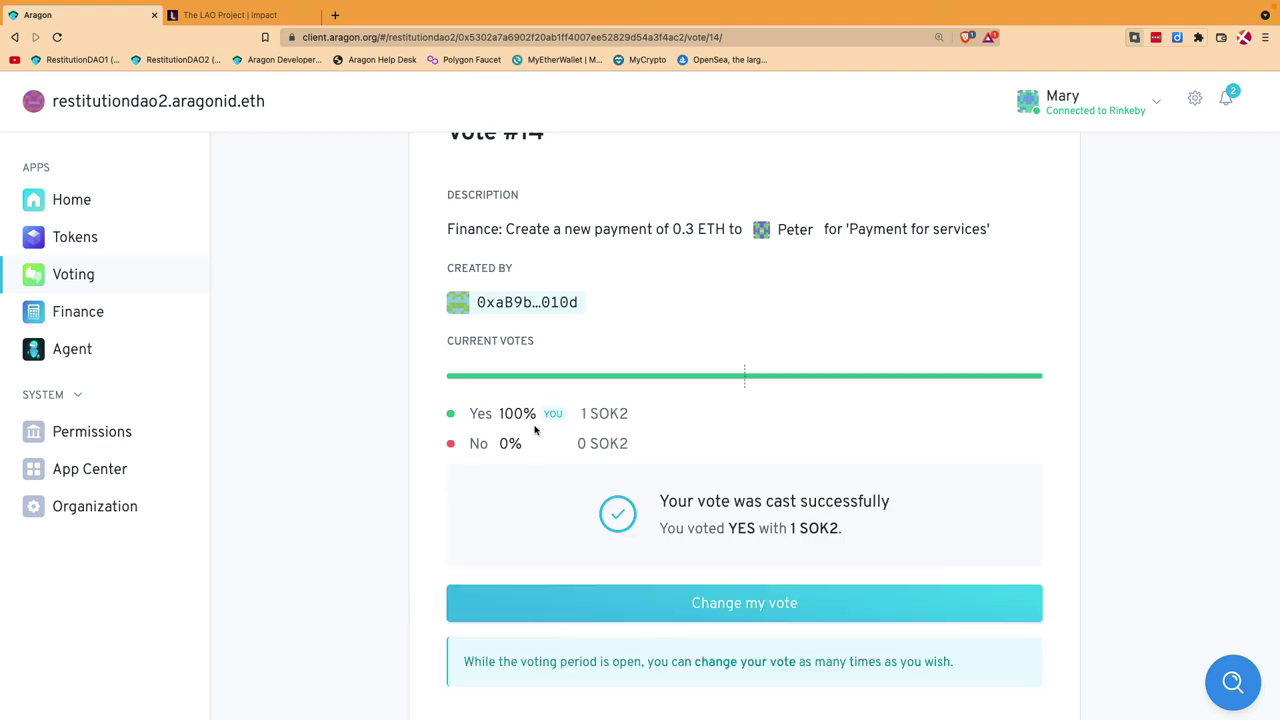
scroll(583, 449, "down", 5)
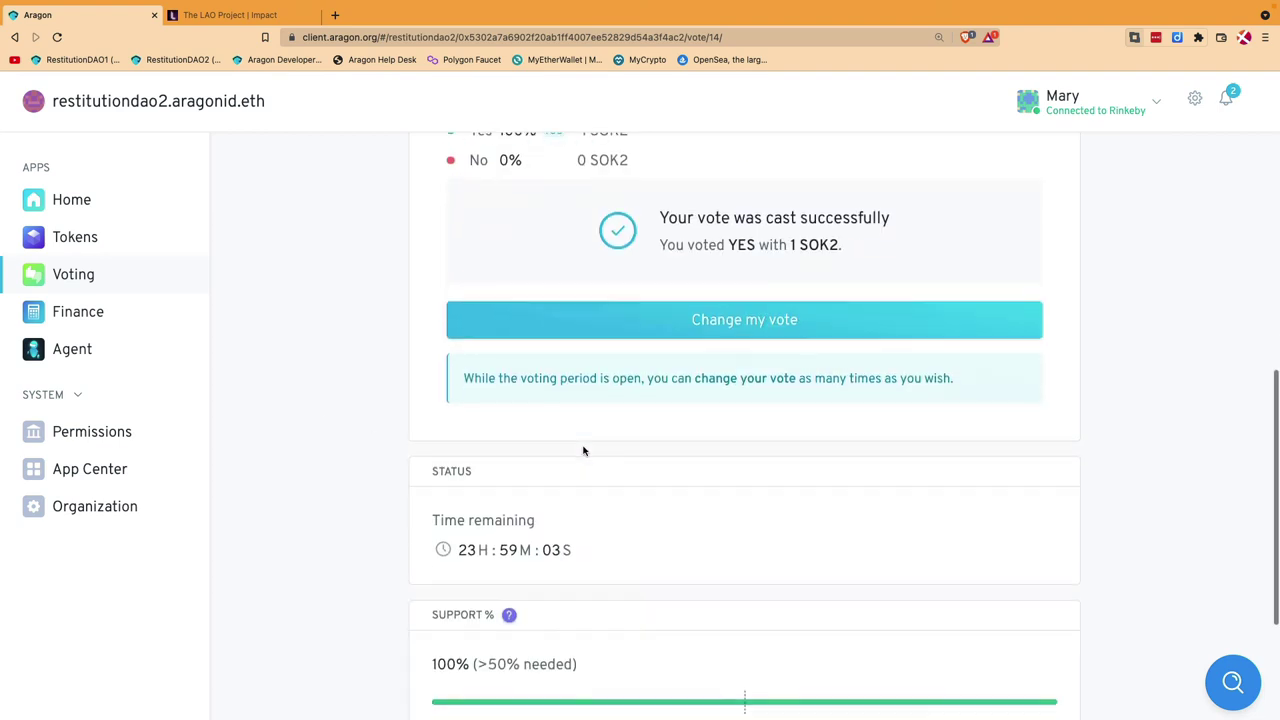
Step: Switch Frame to another member account, then disconnect and reconnect the wallet in Aragon
scroll(994, 251, "up", 4)
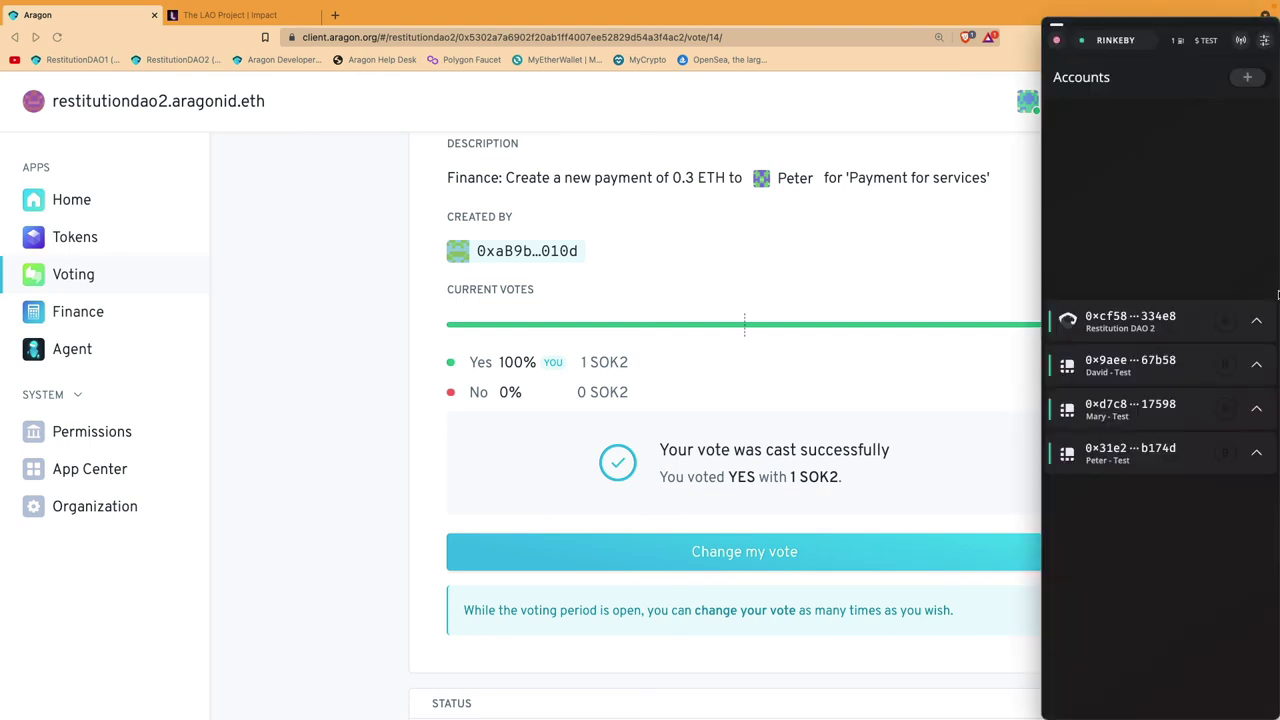
left_click(1260, 368)
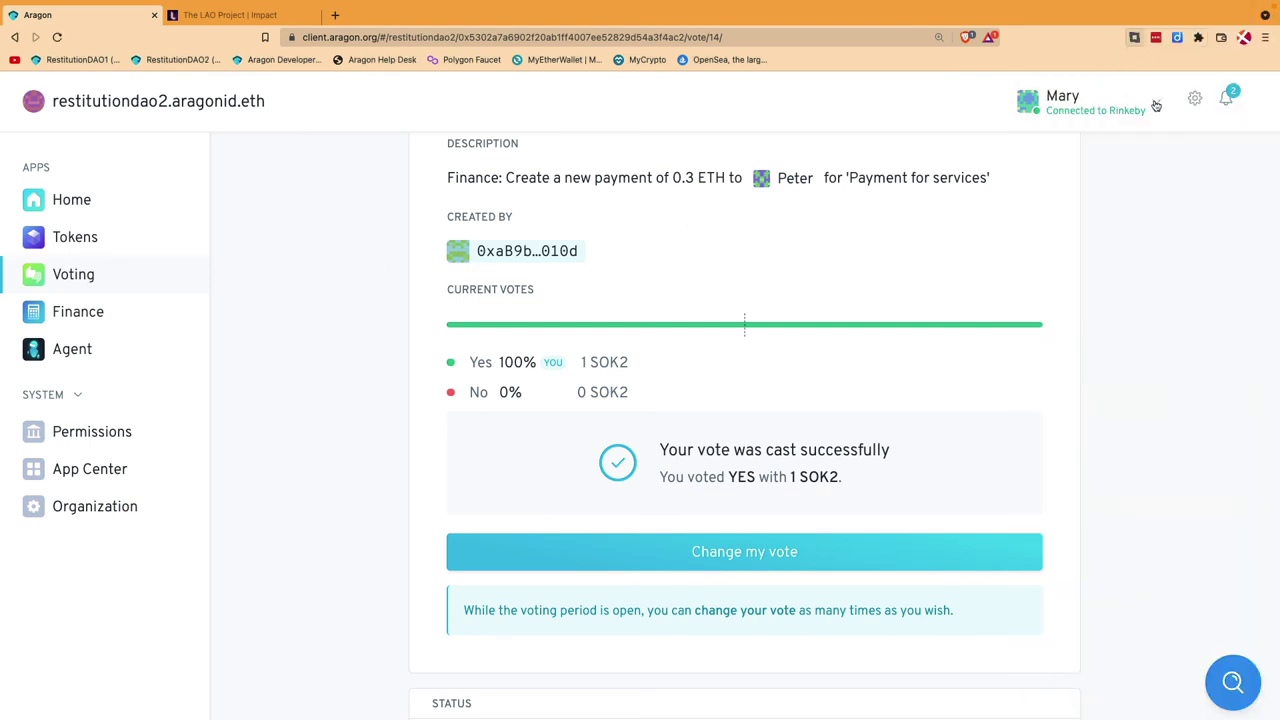
left_click(1155, 107)
left_click(994, 289)
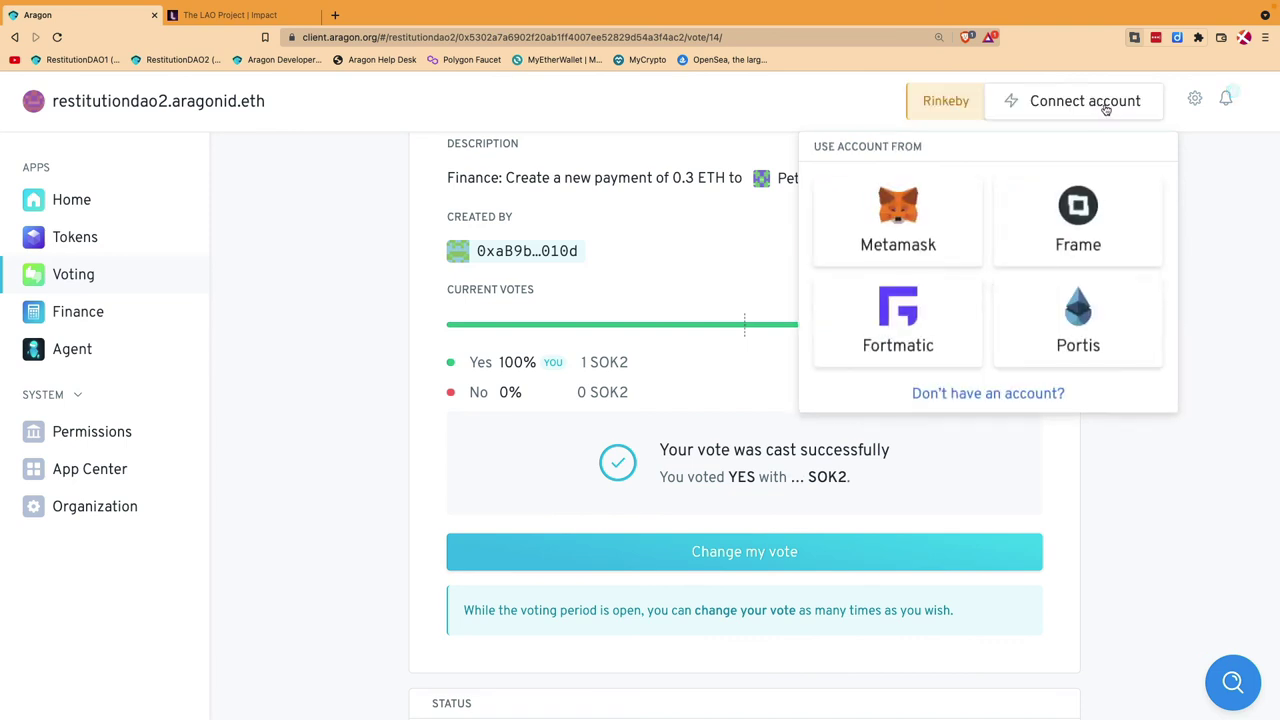
left_click(910, 215)
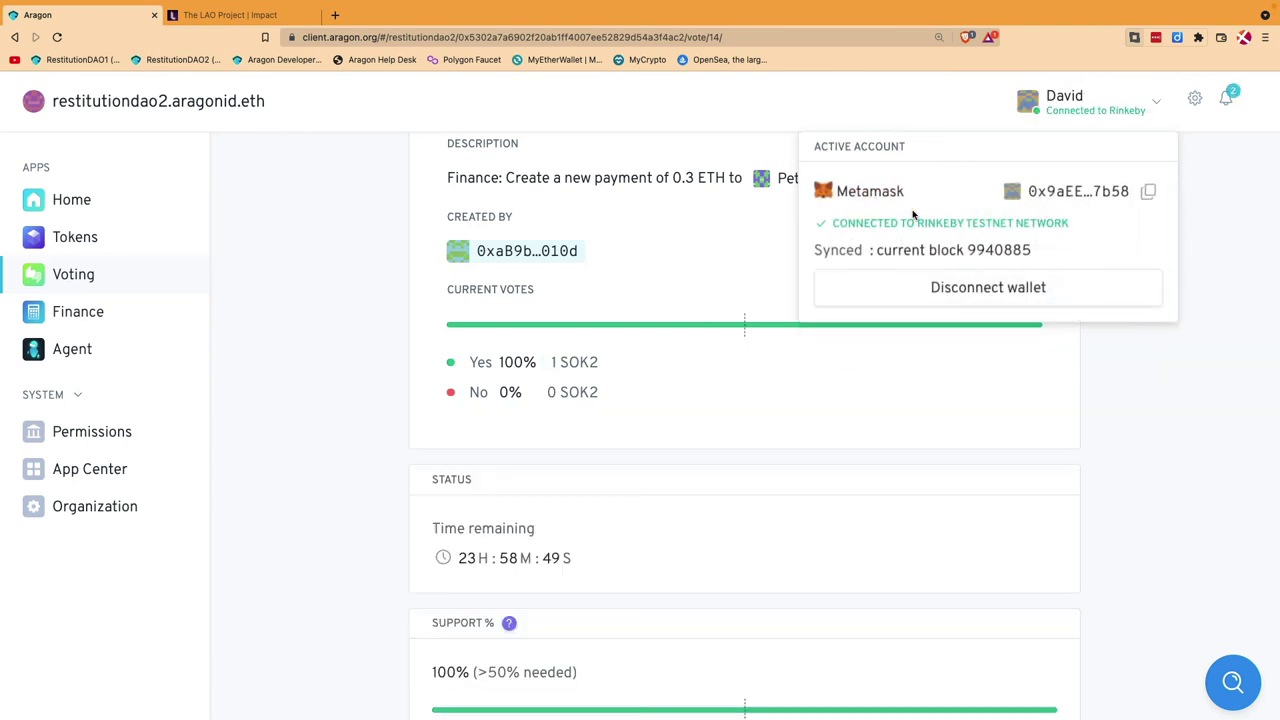
left_click(340, 332)
scroll(618, 344, "up", 1)
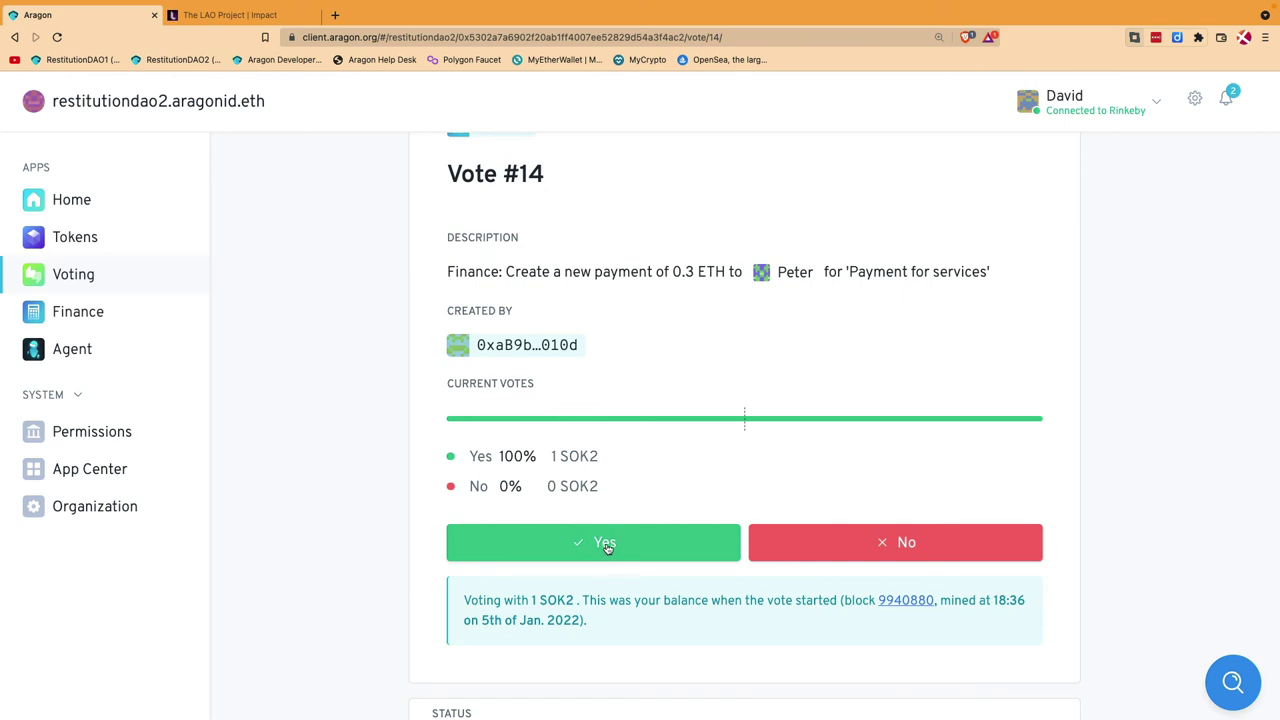
Step: Cast the second member's Yes vote and sign it, so vote #14 shows Passed (enacted)
left_click(605, 545)
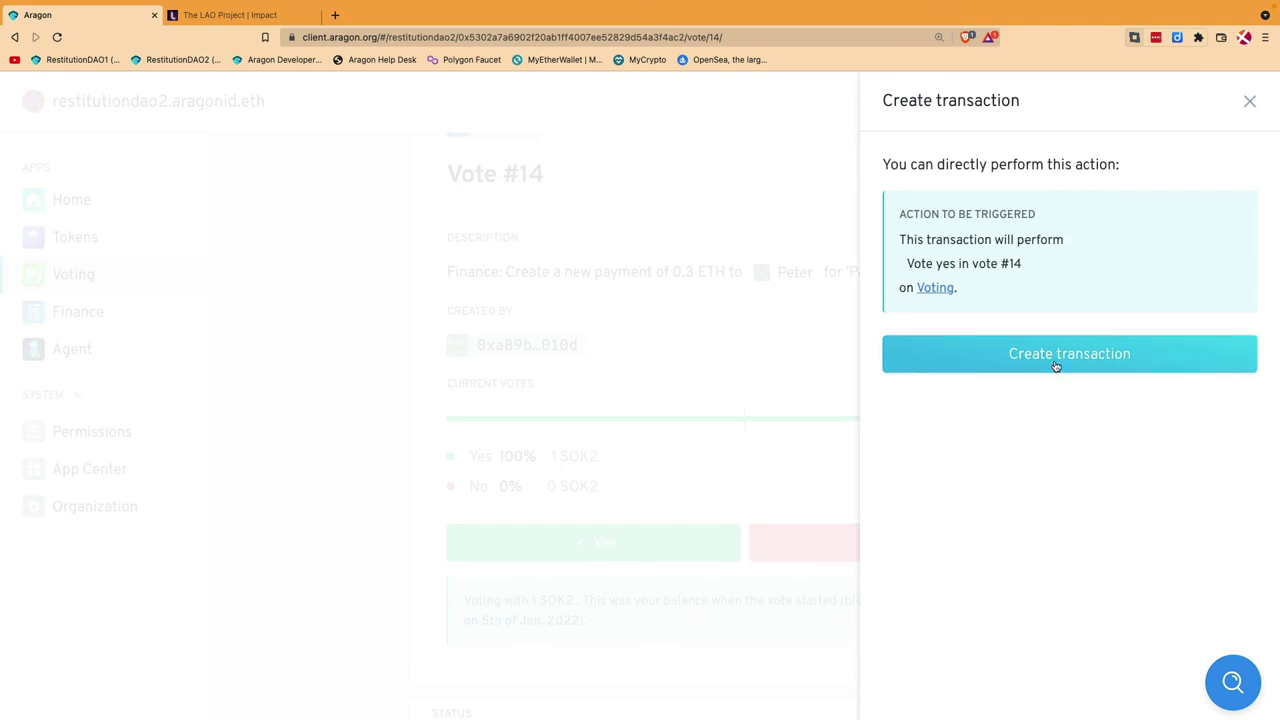
left_click(1054, 360)
left_click(1219, 334)
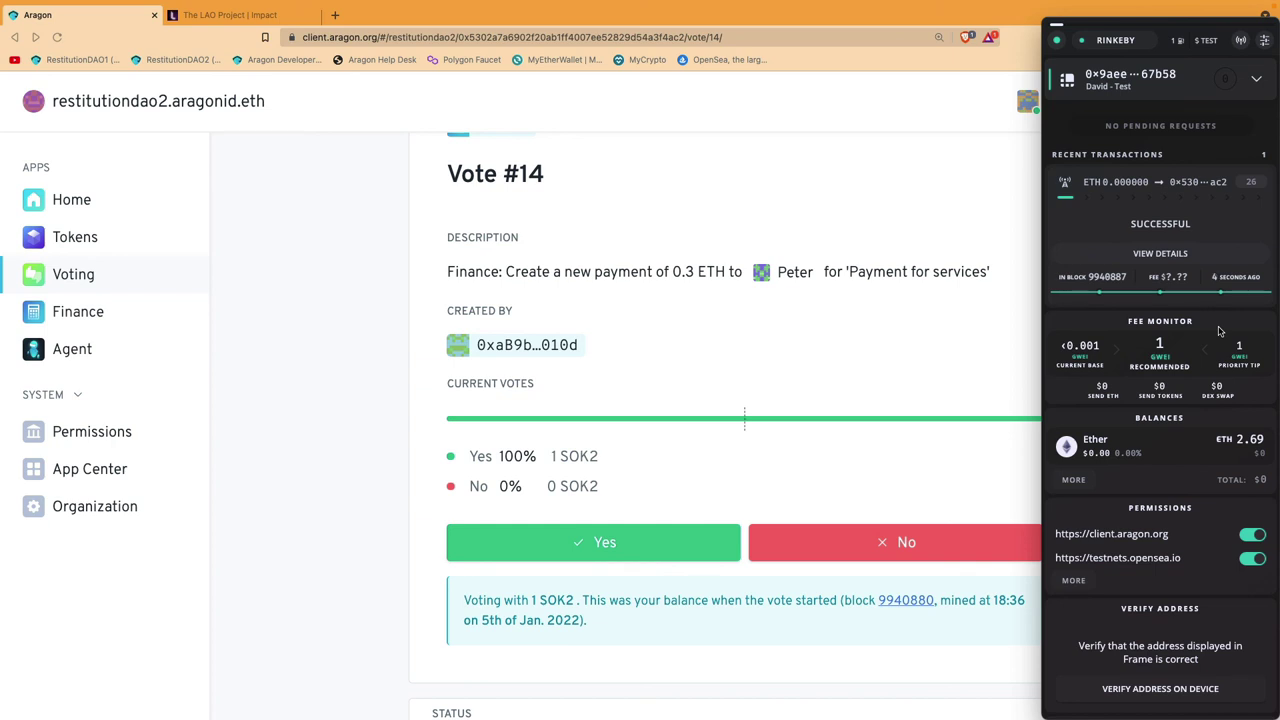
left_click(323, 366)
scroll(635, 400, "down", 5)
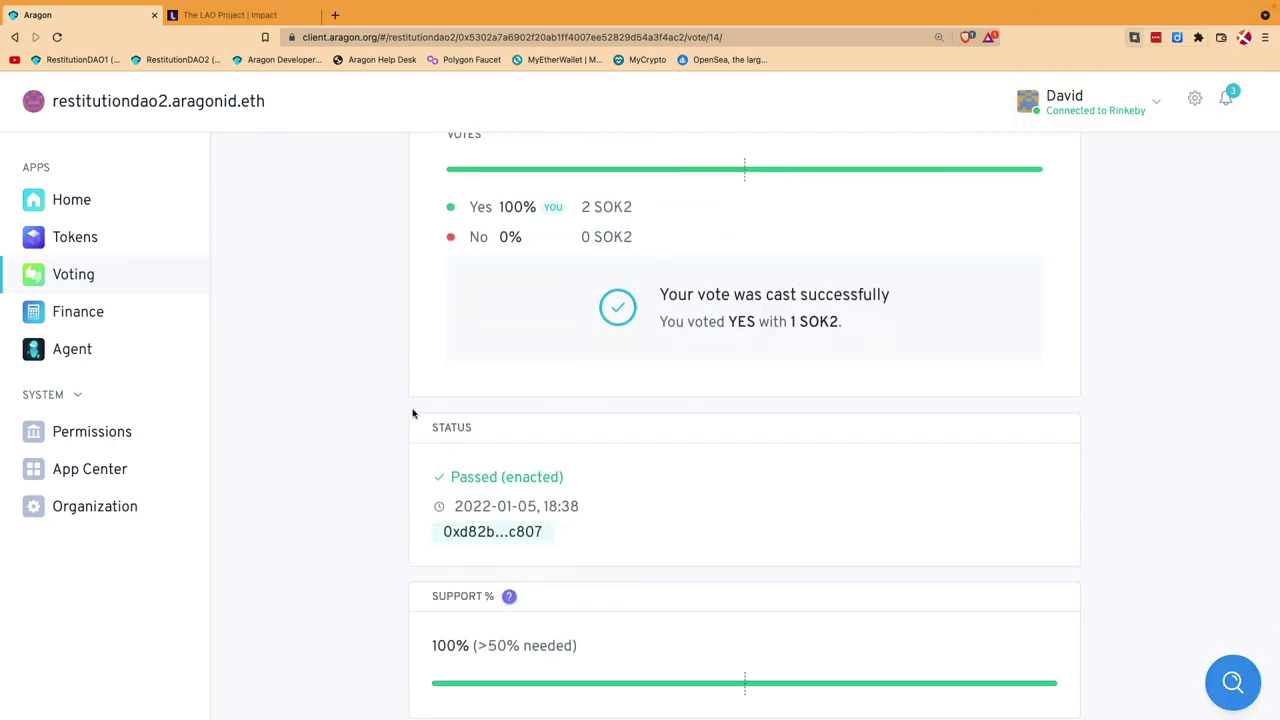
Step: Check Finance for the 0.8 ETH treasury and -0.3 ETH transfer, then view the recipient's Frame balance
left_click(73, 321)
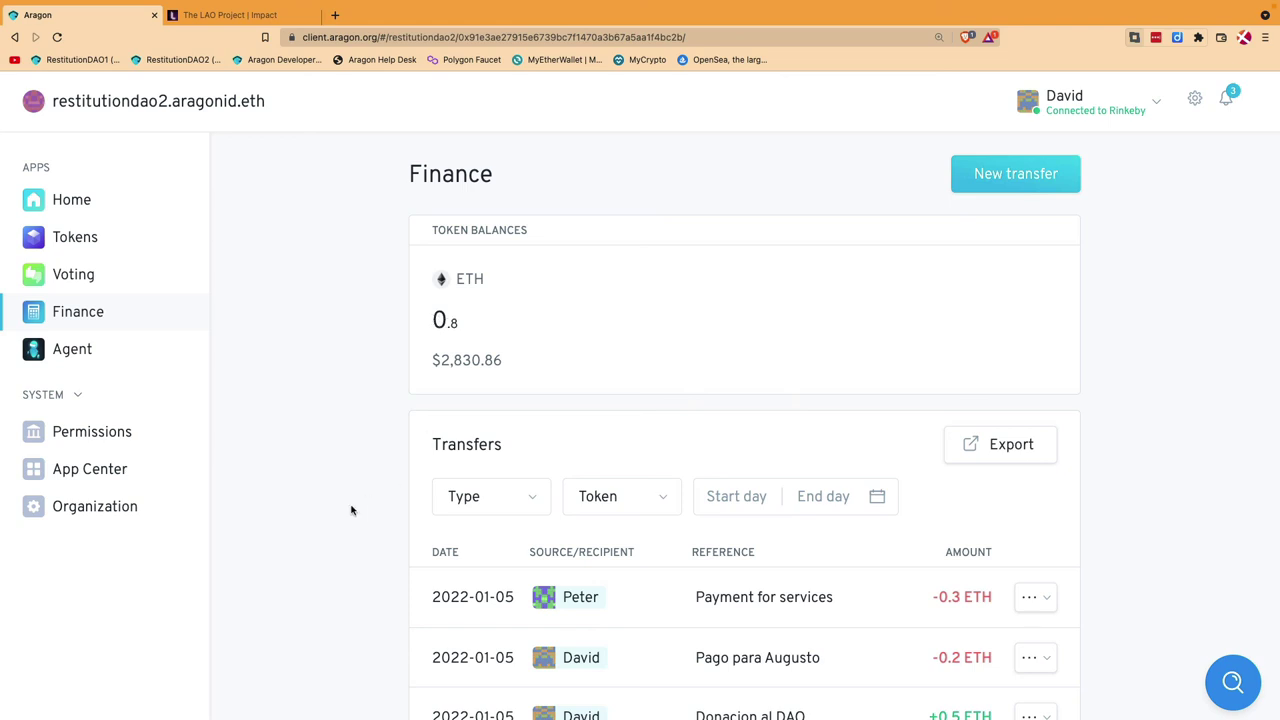
scroll(352, 510, "down", 2)
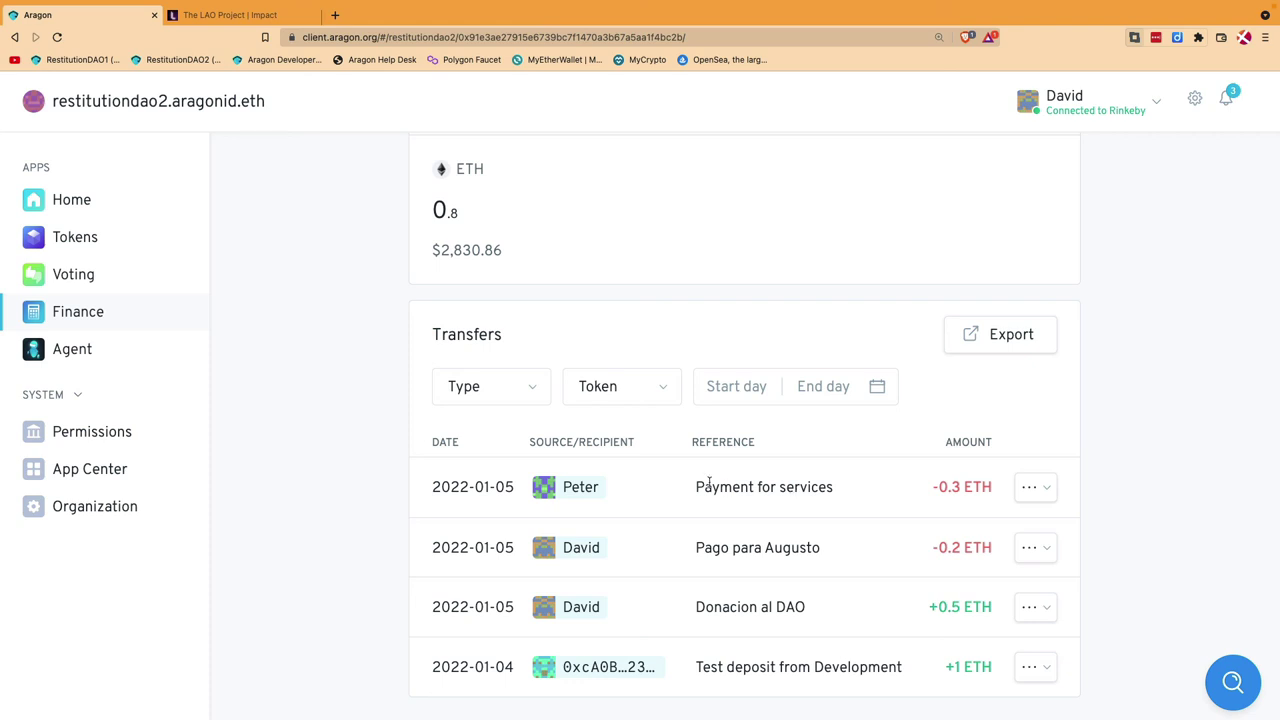
mouse_move(1278, 240)
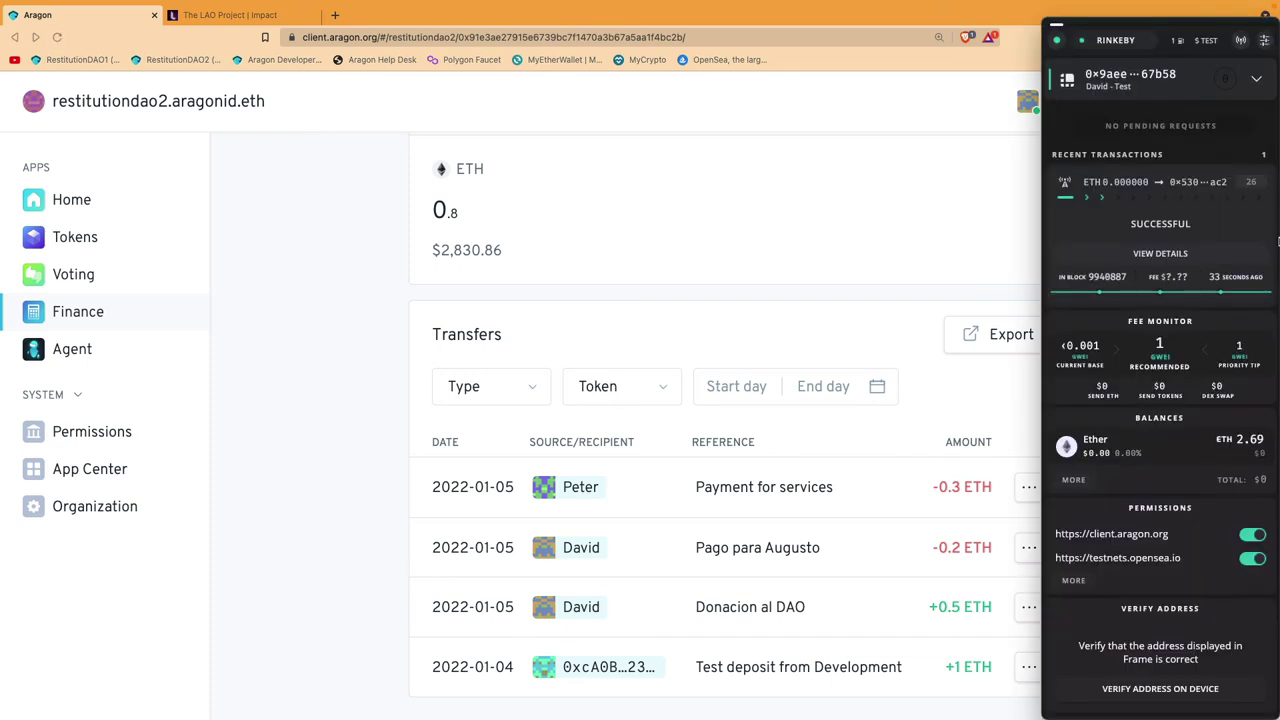
left_click(1255, 80)
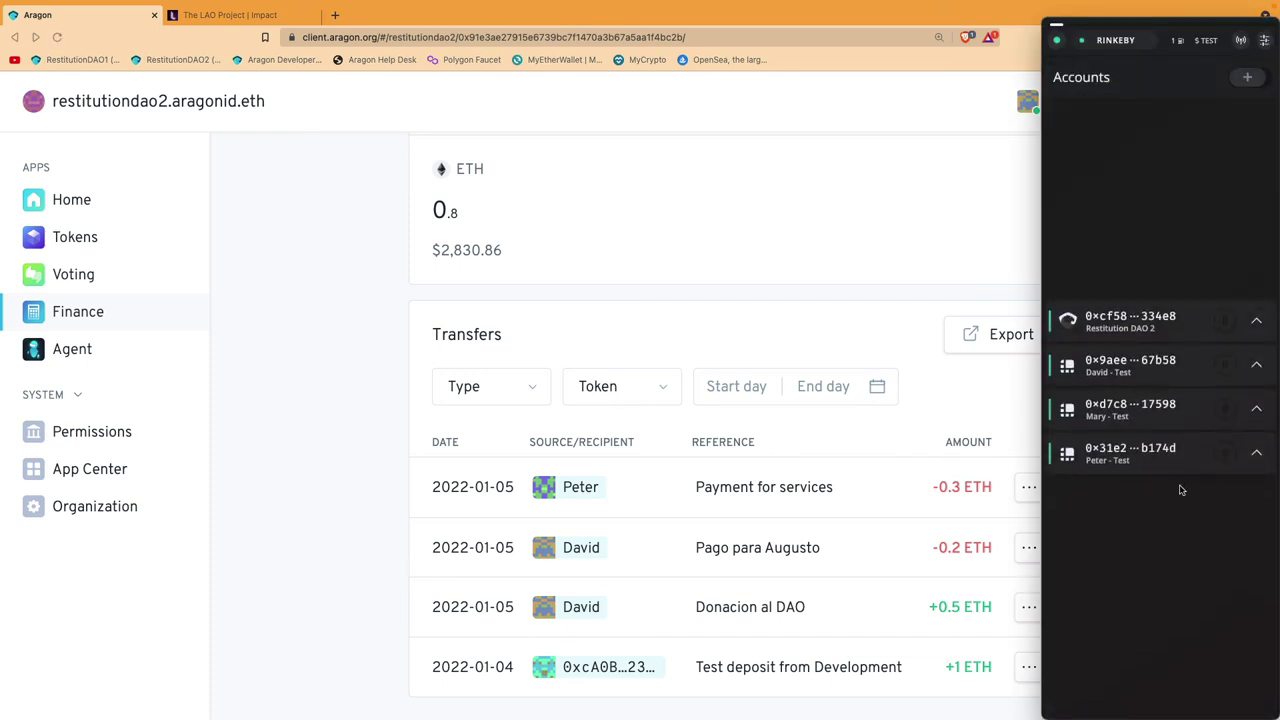
left_click(1256, 452)
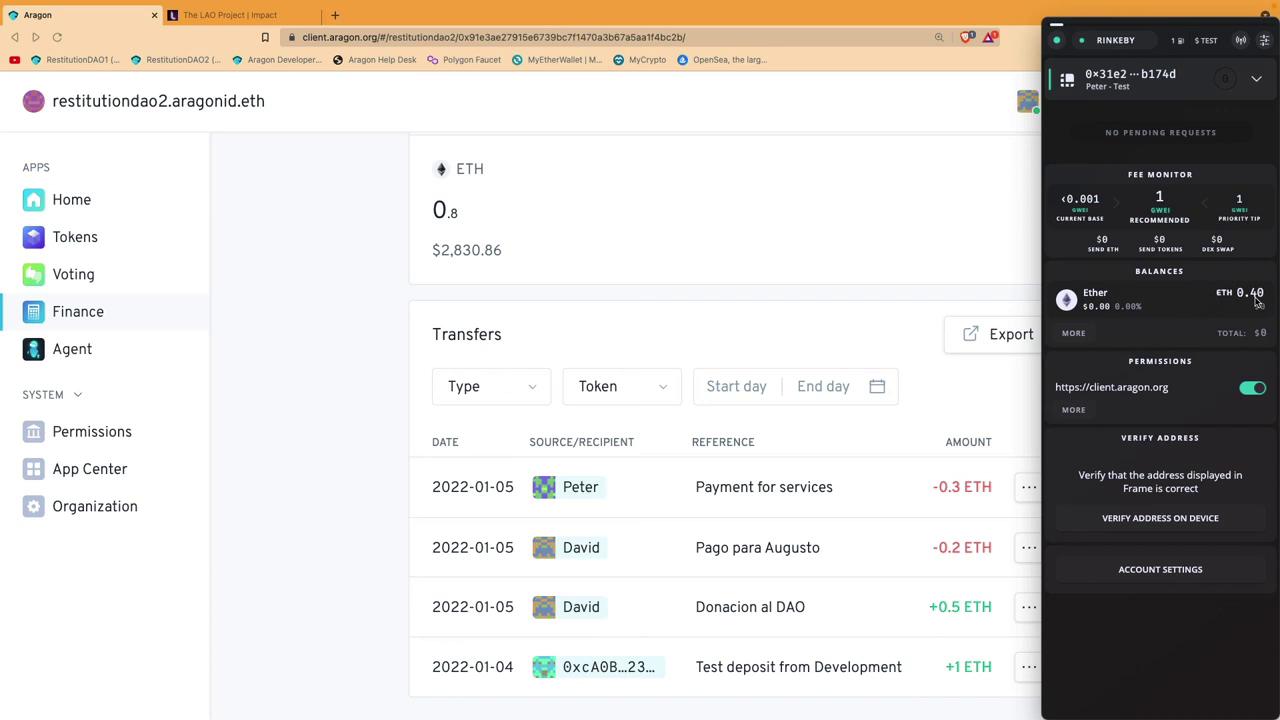
left_click(374, 357)
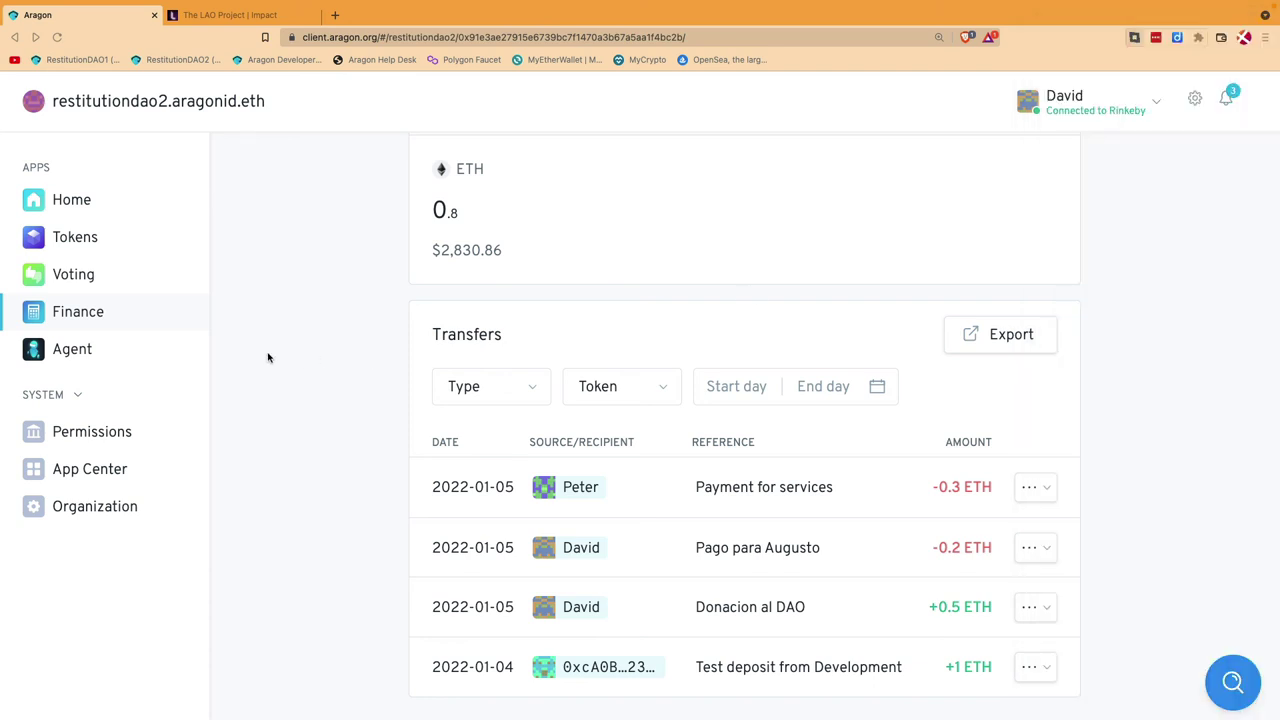